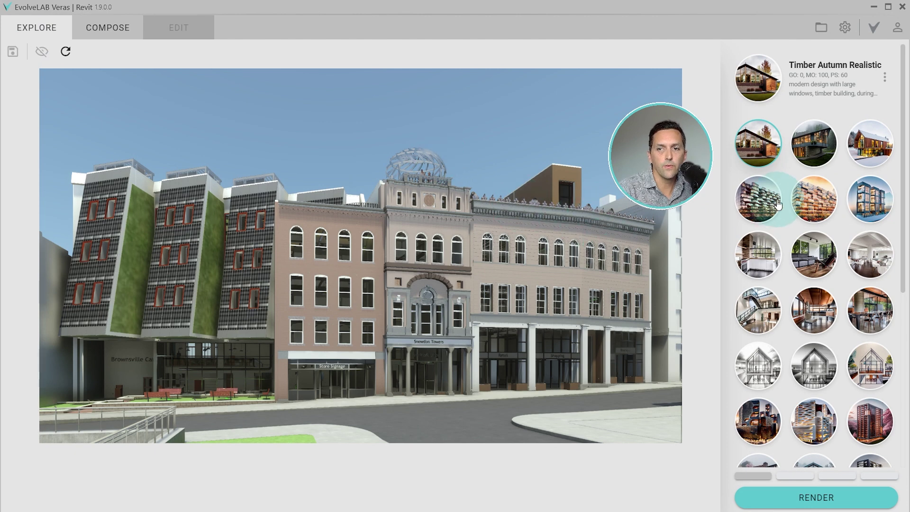
Search the presets for 'realistic', then render the facade with the Modern Concrete Sakura preset
scroll(777, 201, down, 5)
scroll(775, 204, up, 5)
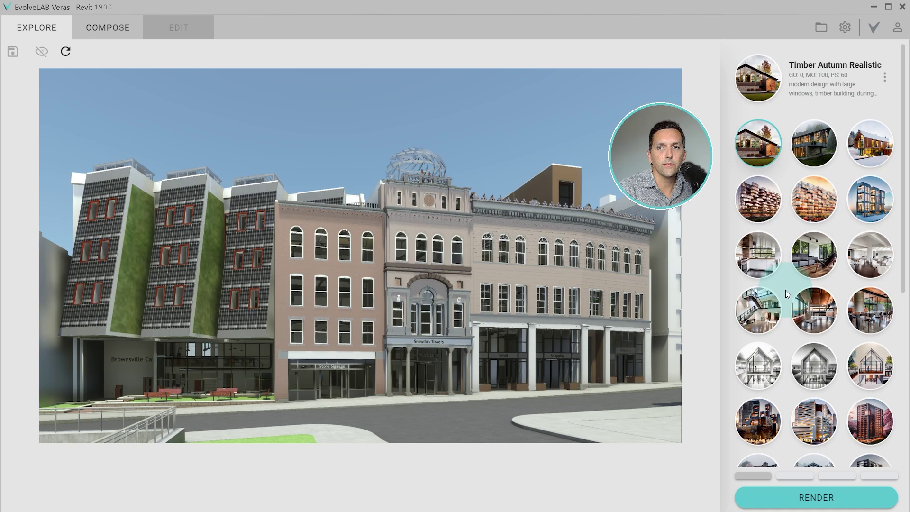
click(829, 74)
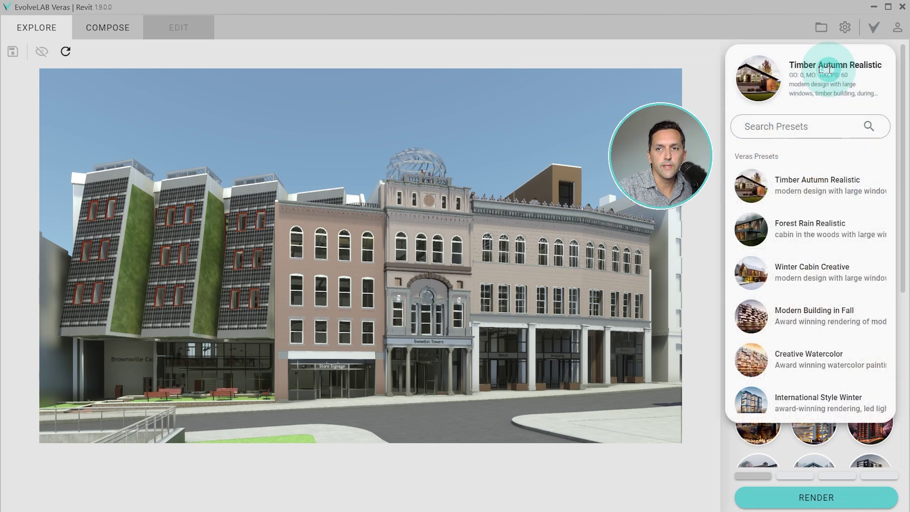
click(809, 140)
scroll(809, 207, down, 5)
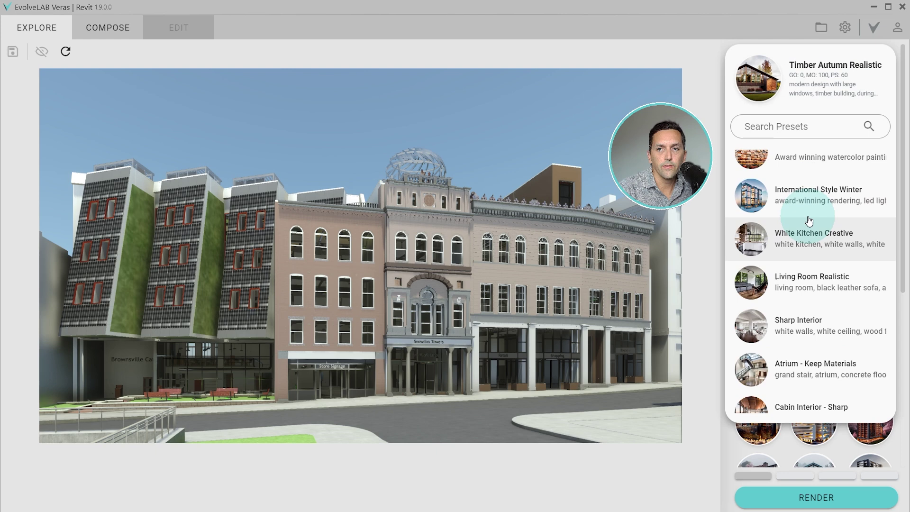
scroll(809, 218, up, 5)
click(809, 186)
click(788, 127)
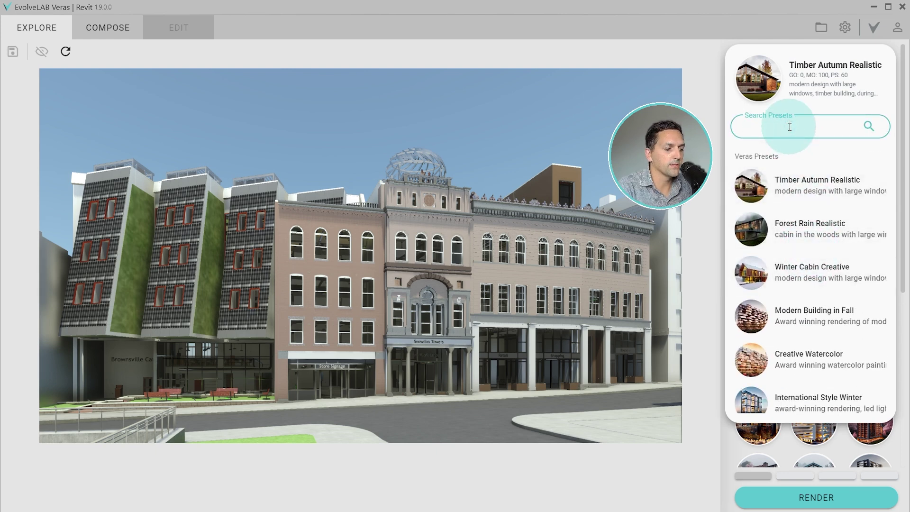
text(realistic)
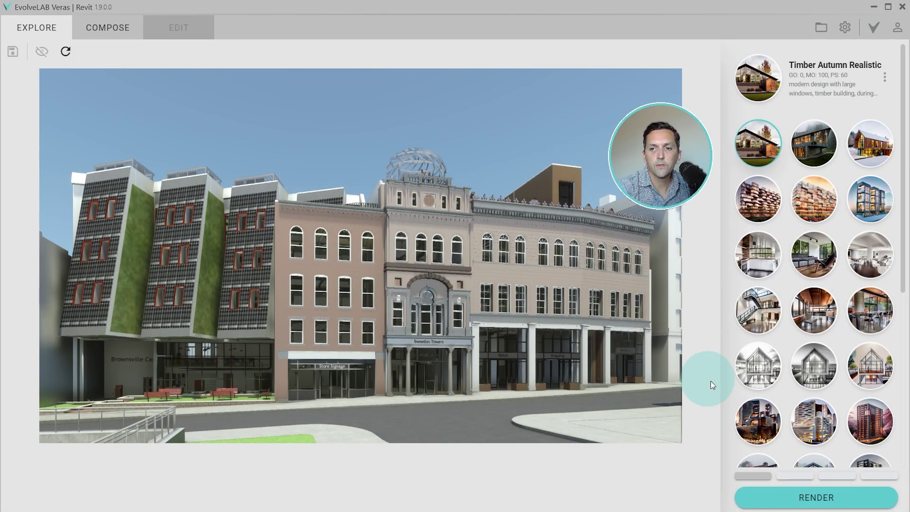
click(870, 421)
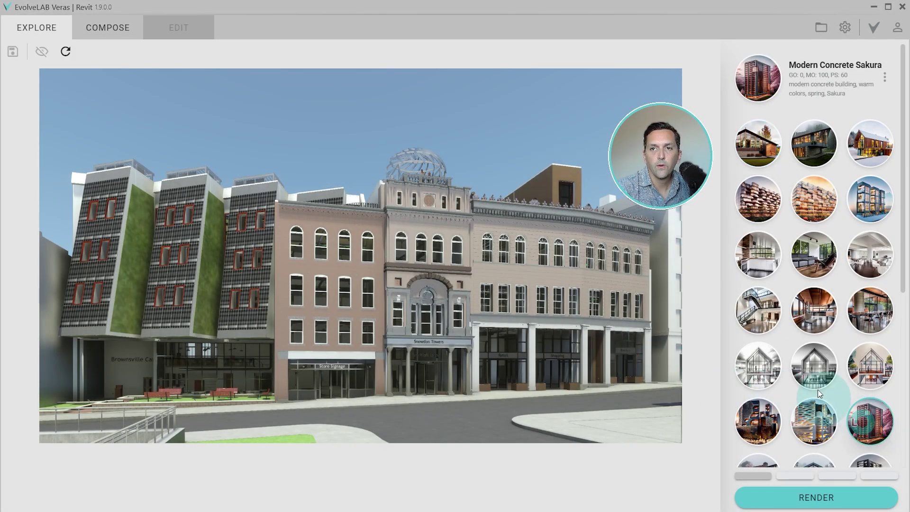
click(803, 504)
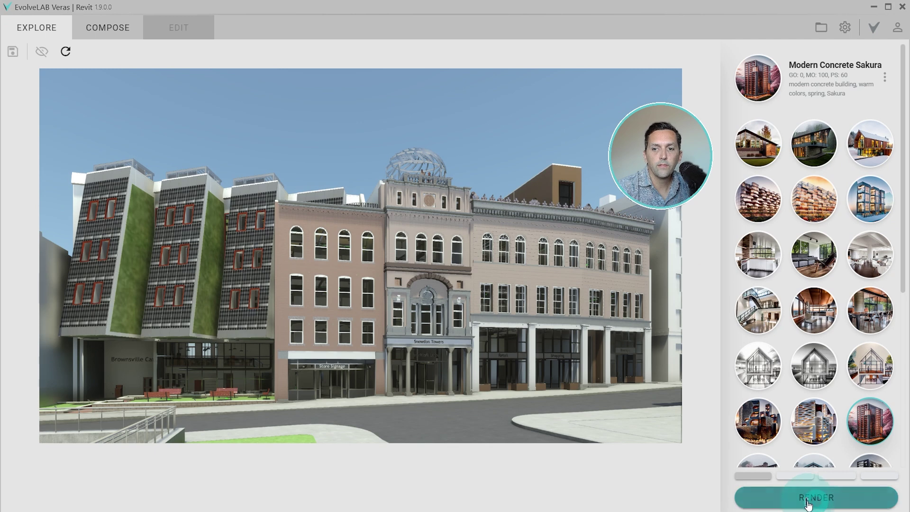
Re-render the facade with Geometry Override 17 and Material Override 90
click(98, 29)
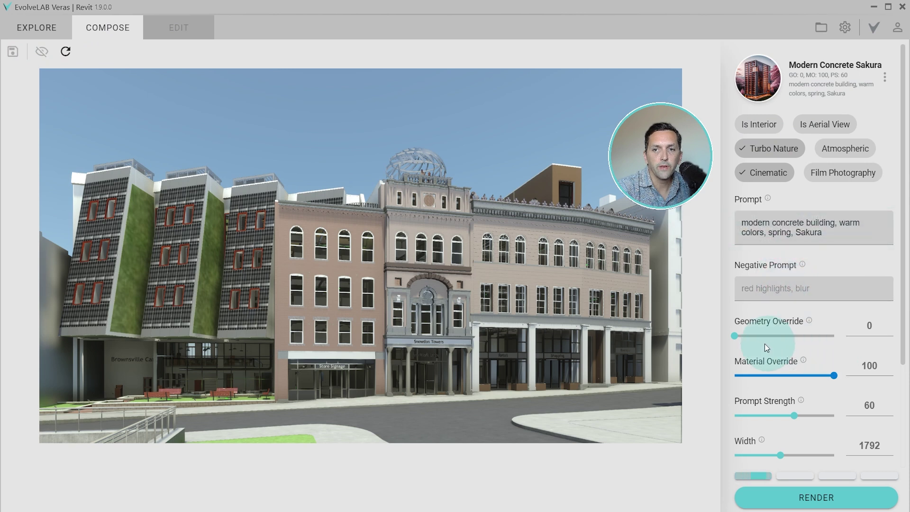
drag(742, 337, 752, 336)
drag(832, 376, 808, 375)
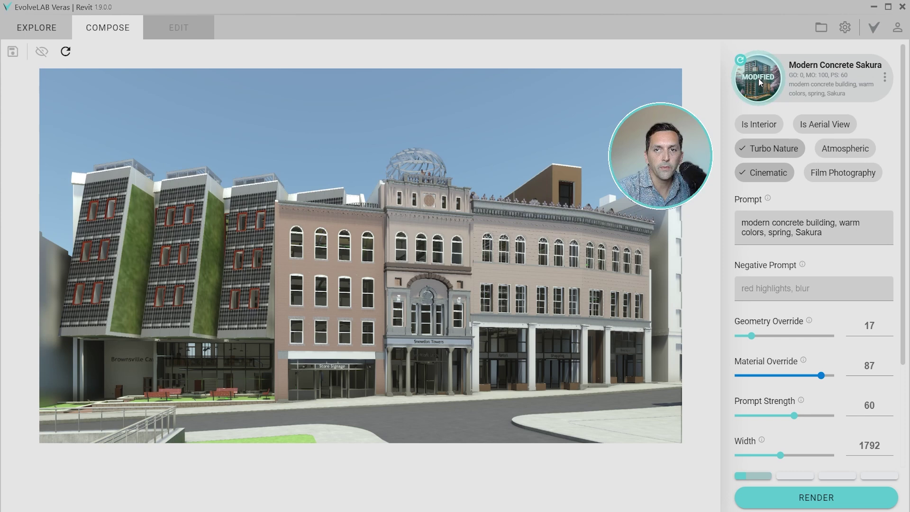
click(740, 60)
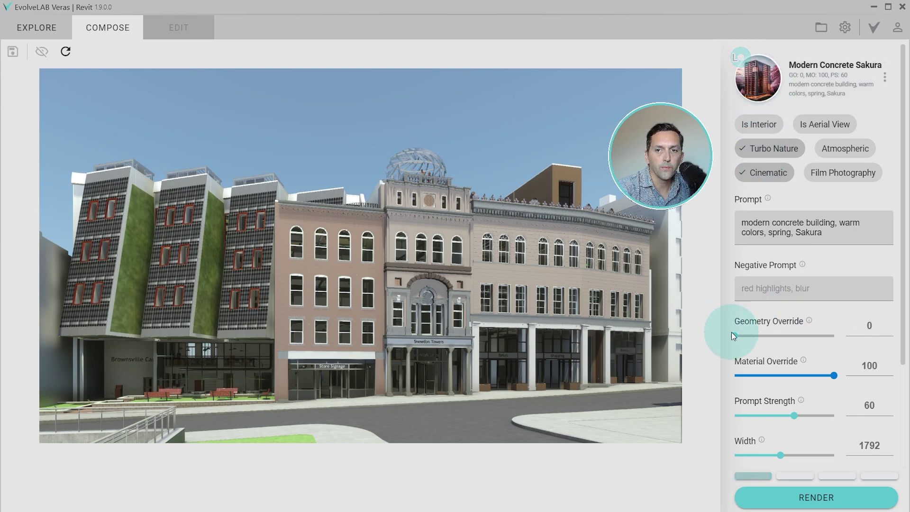
click(834, 376)
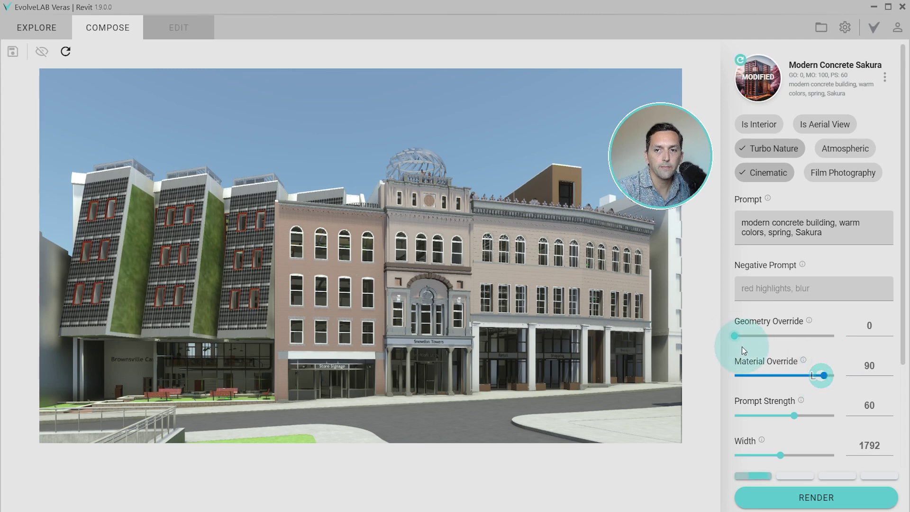
click(832, 496)
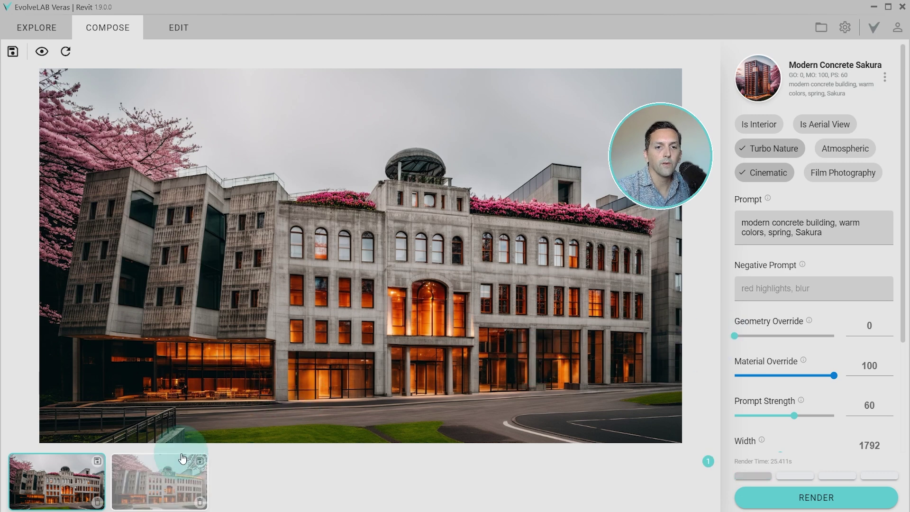
Compare the first and second cherry-blossom renders in the main view
click(162, 474)
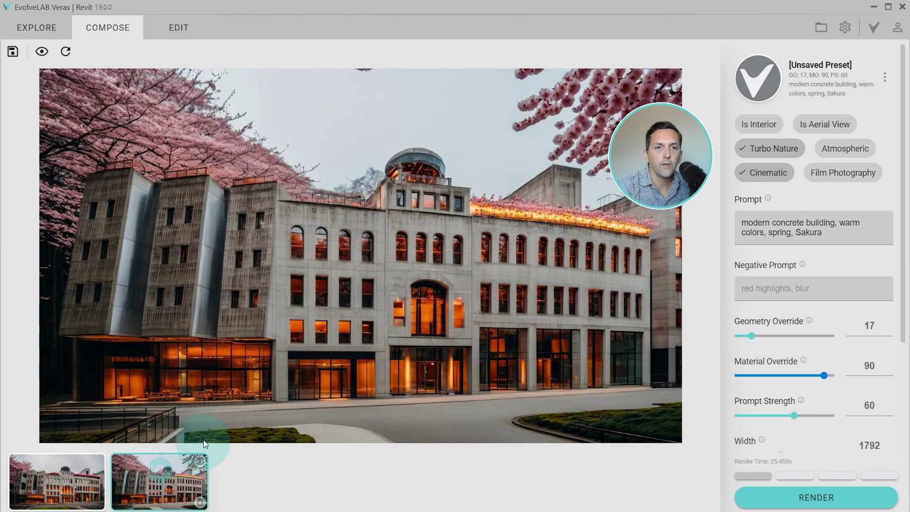
click(804, 69)
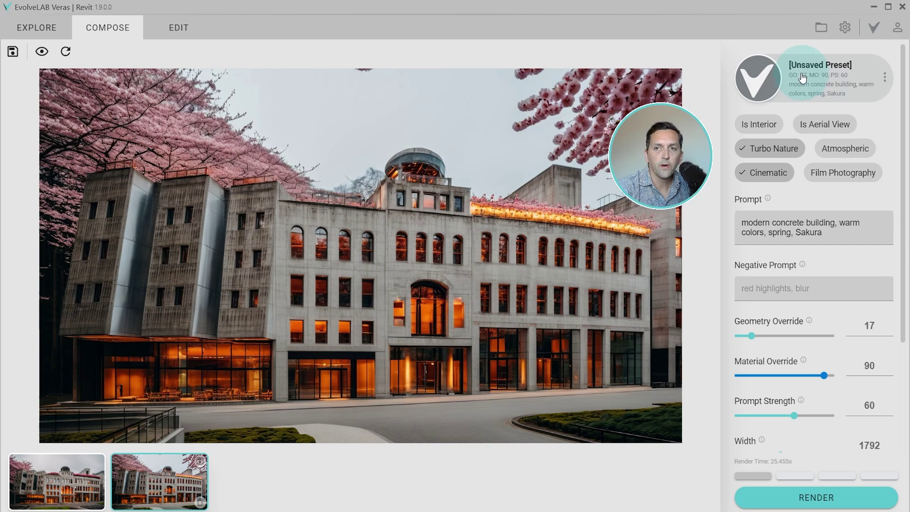
click(59, 480)
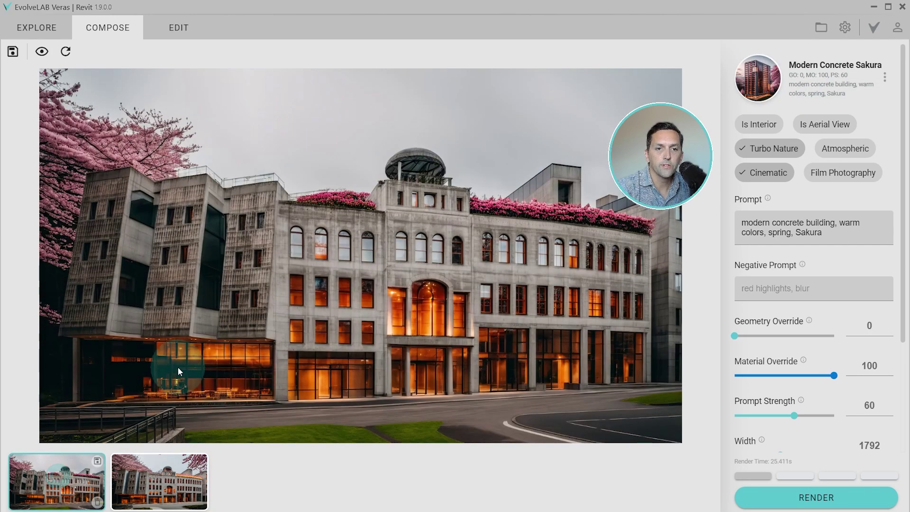
click(162, 477)
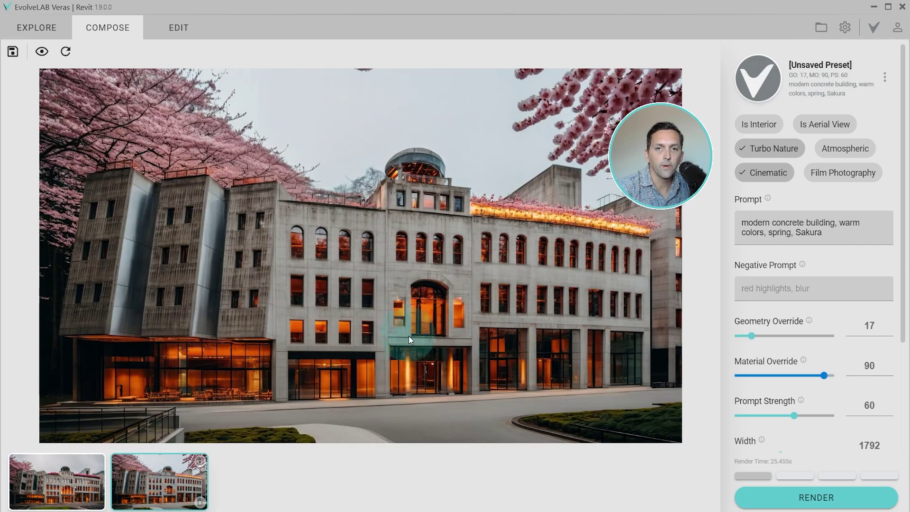
Save the current settings as a new preset named 'Demo'
click(886, 78)
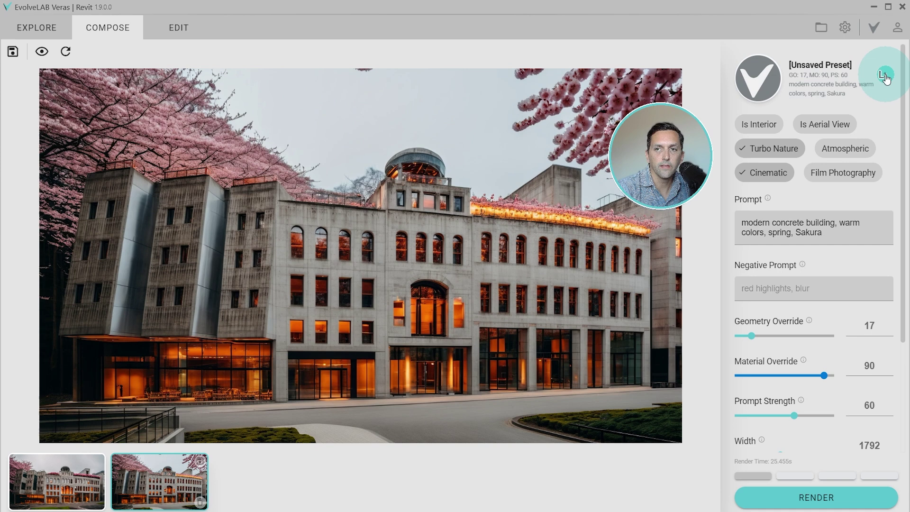
click(847, 118)
click(350, 192)
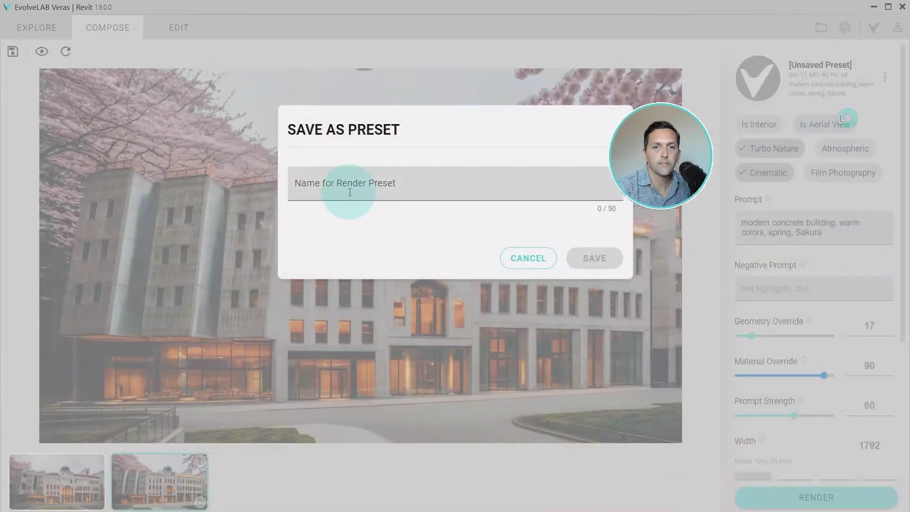
text(Demo)
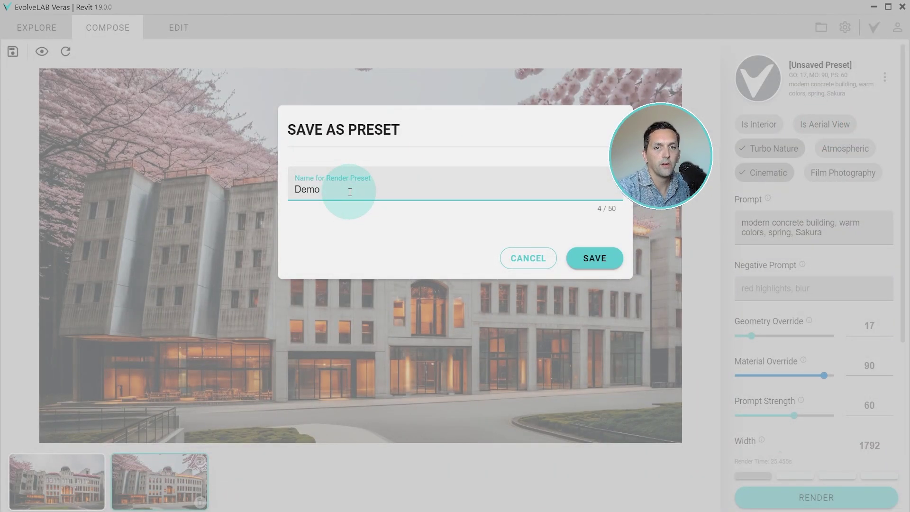
click(594, 258)
click(755, 119)
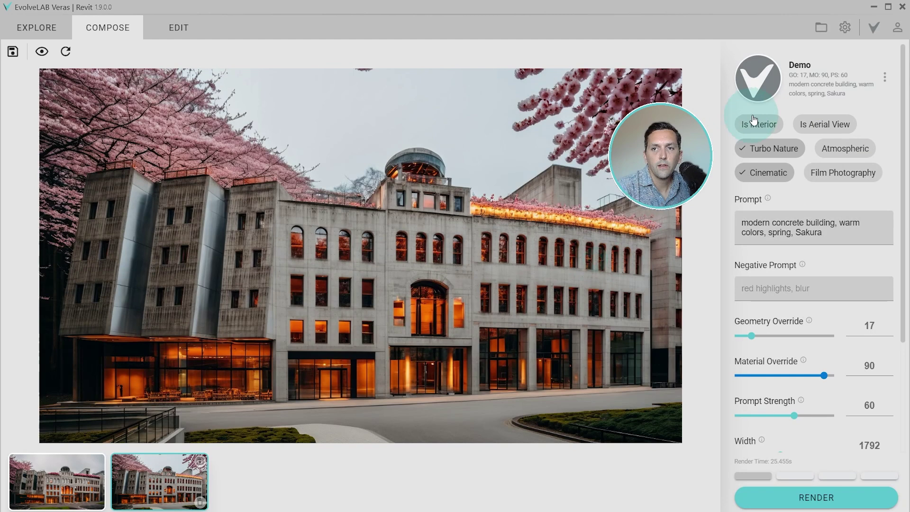
click(778, 84)
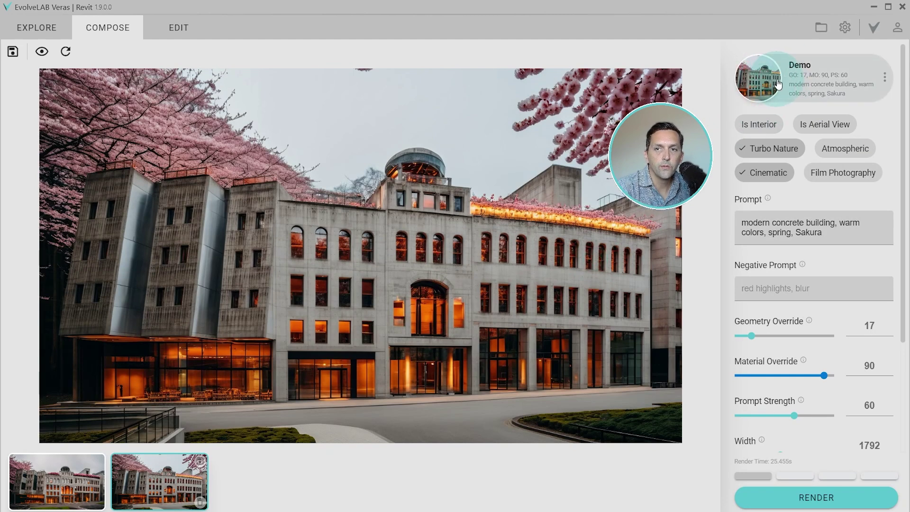
click(450, 257)
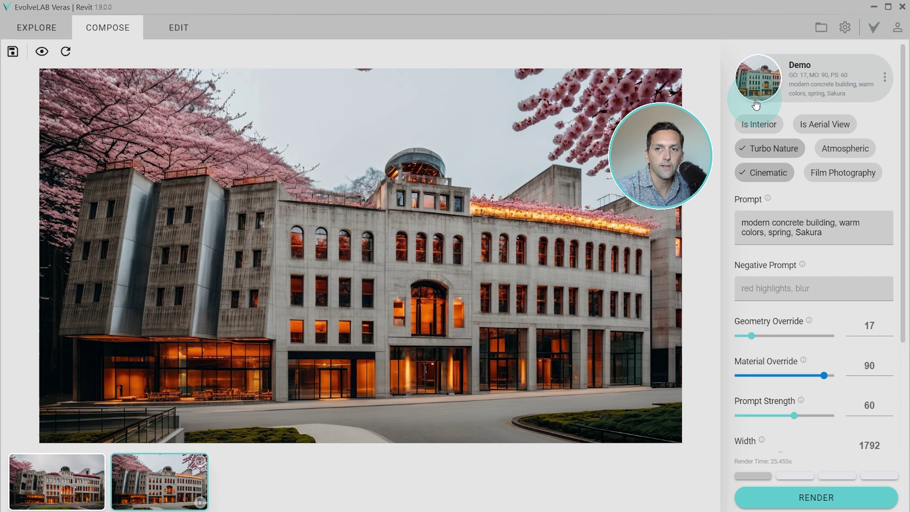
Save Geometry Override 30 and Material Override 82 into the Demo preset and render
click(721, 326)
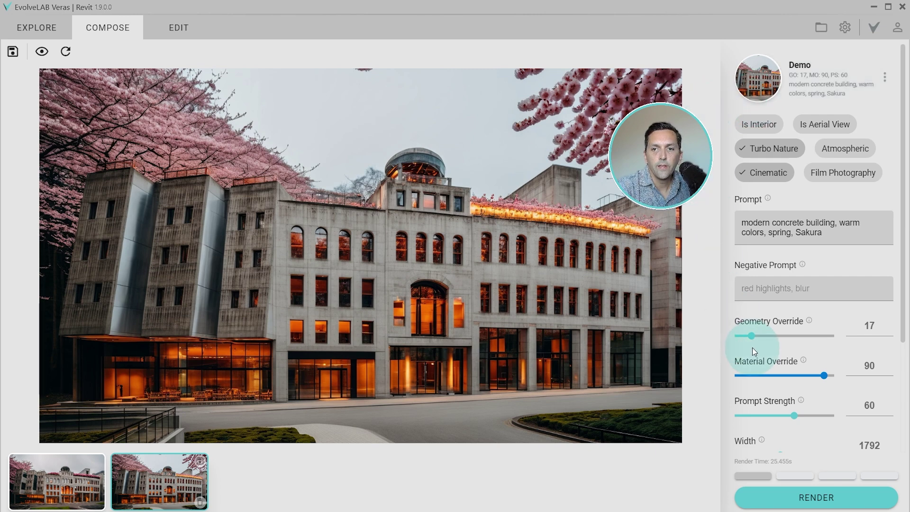
drag(753, 336, 764, 335)
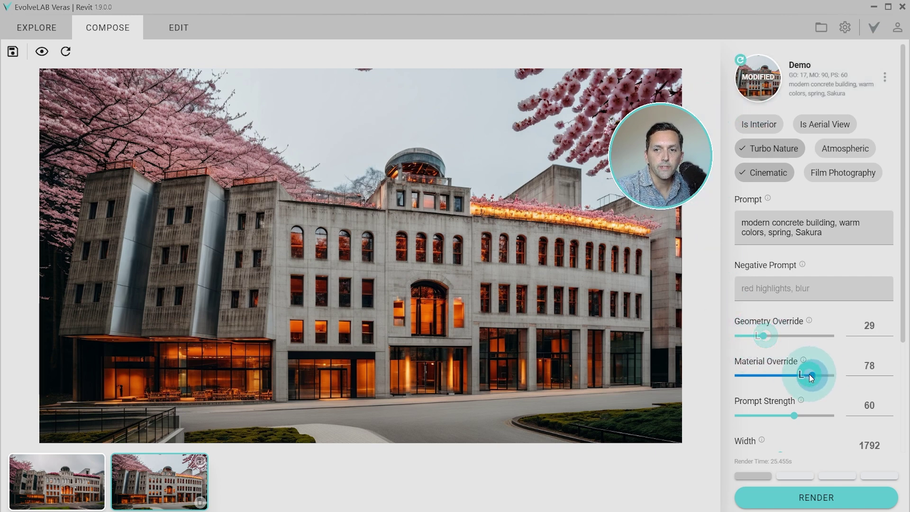
click(752, 65)
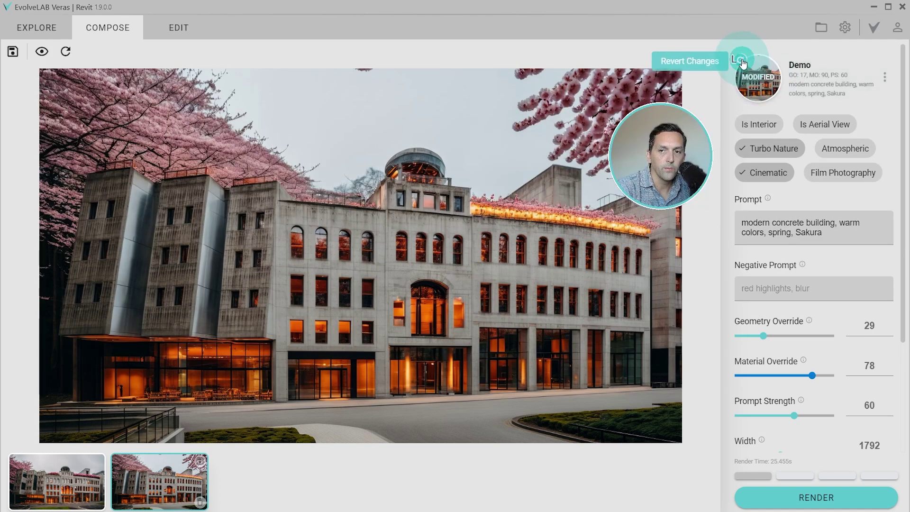
click(741, 60)
click(749, 334)
drag(749, 334, 764, 335)
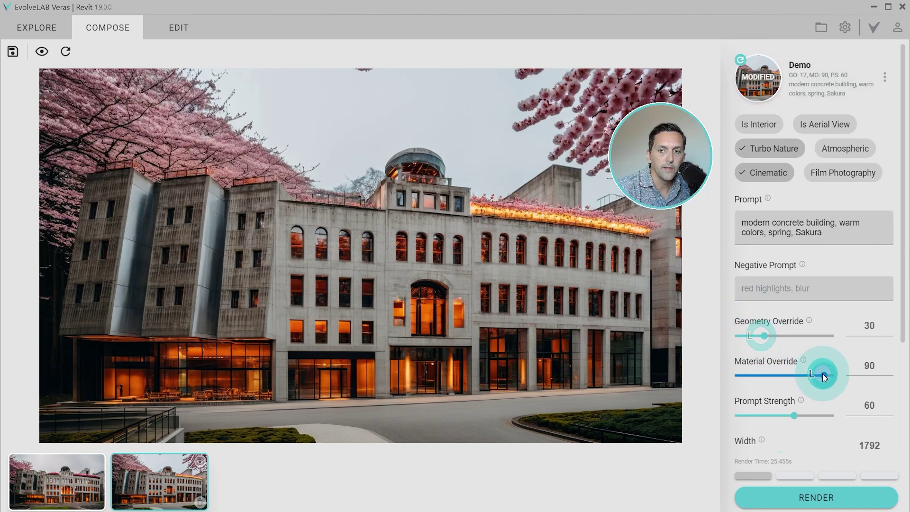
drag(823, 375, 816, 375)
click(884, 78)
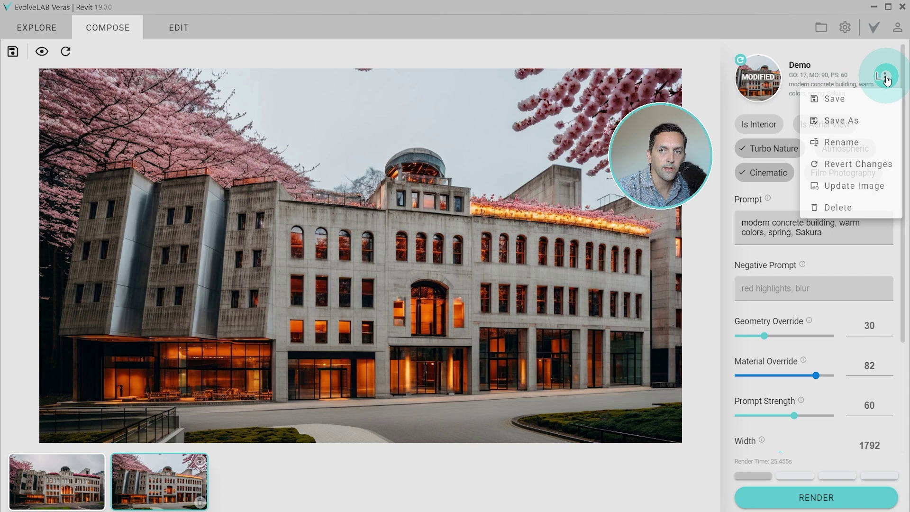
click(840, 105)
click(810, 363)
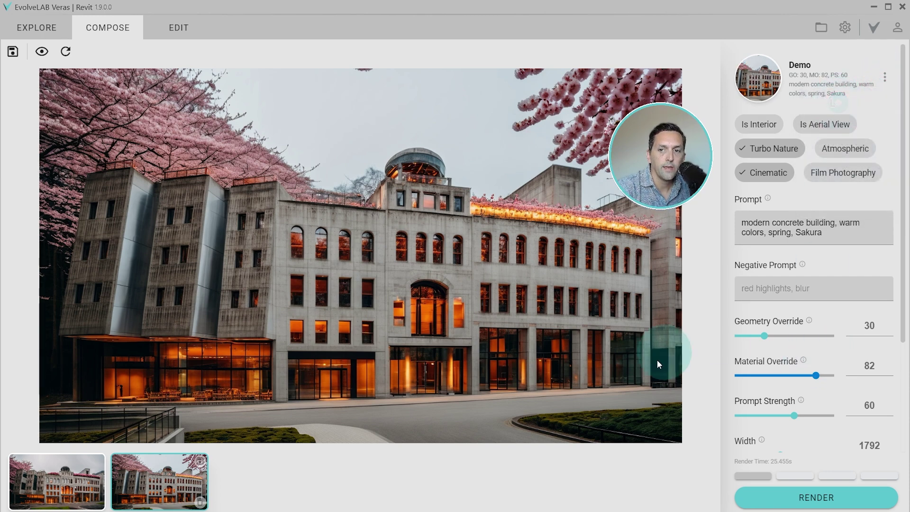
click(816, 497)
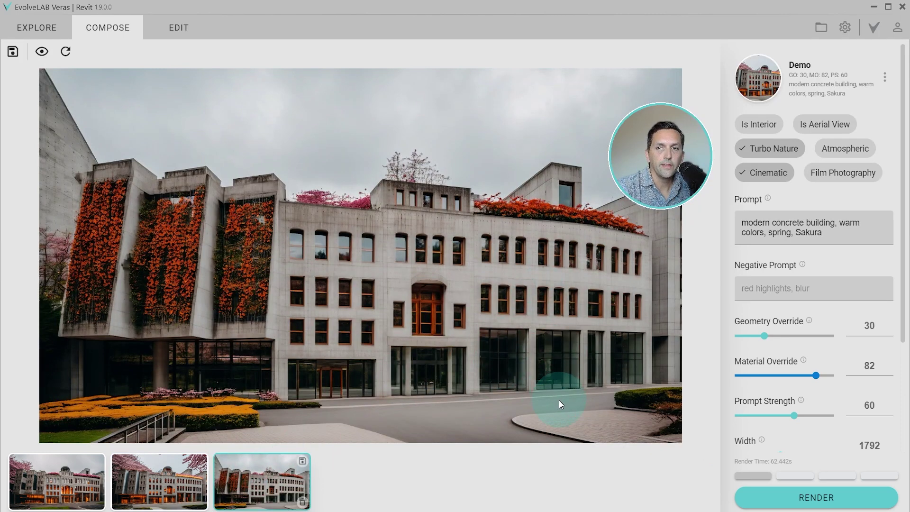
Replace the Demo preset's preview image with the current render, then check the preset list
click(885, 76)
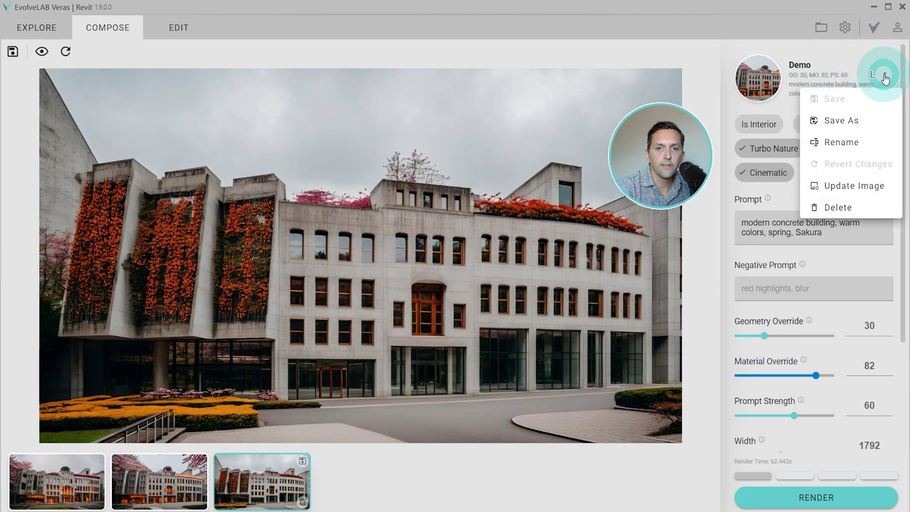
click(846, 186)
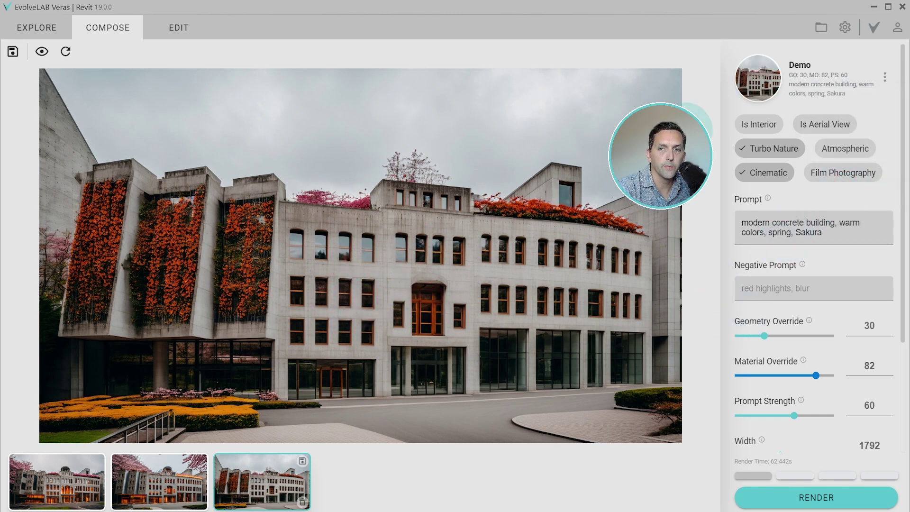
click(767, 85)
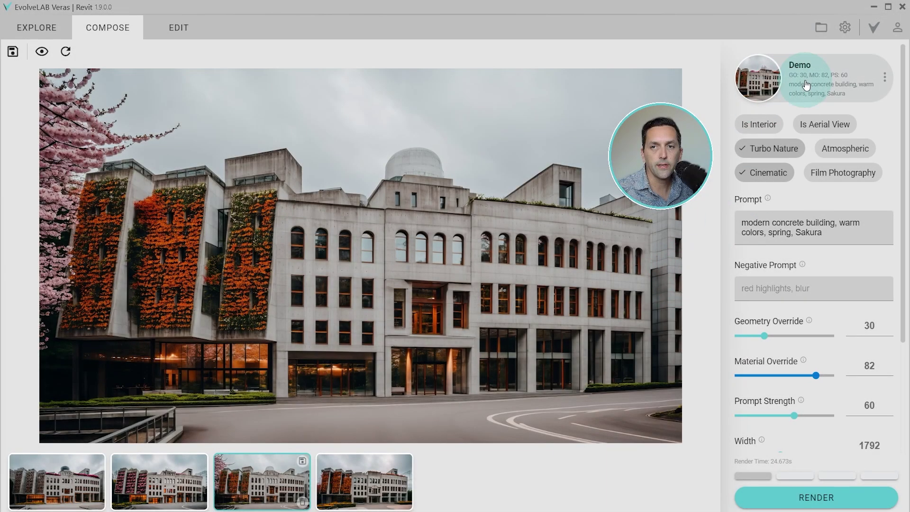
click(805, 82)
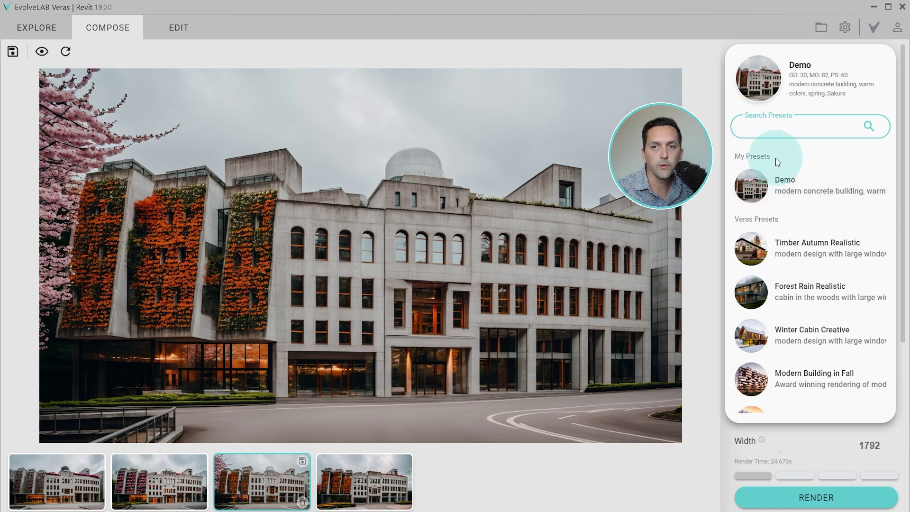
click(704, 184)
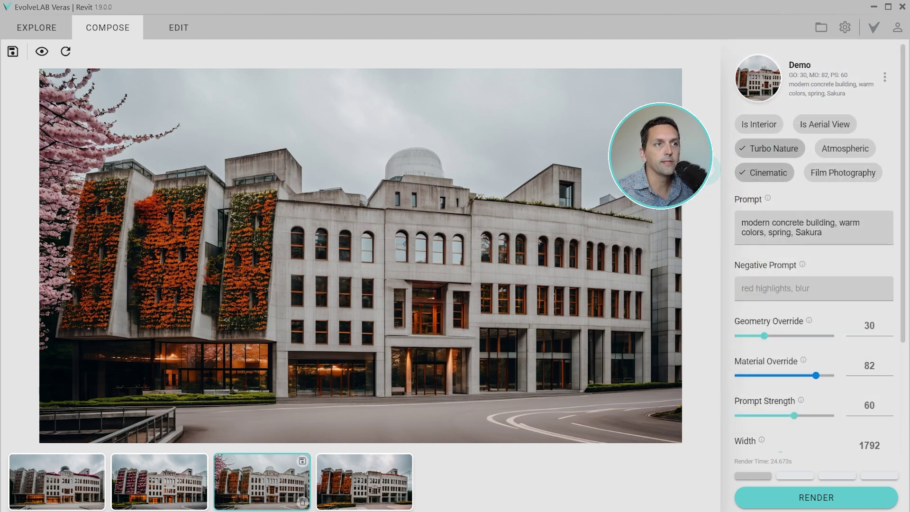
Bring the veras.evolvelab.io web app into view and refresh the presets twice
drag(0, 51, 327, 52)
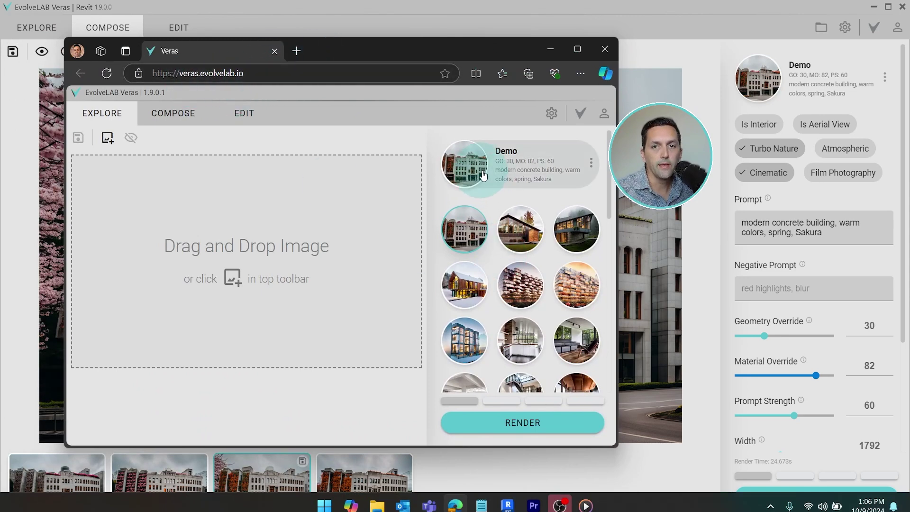
click(592, 166)
click(582, 295)
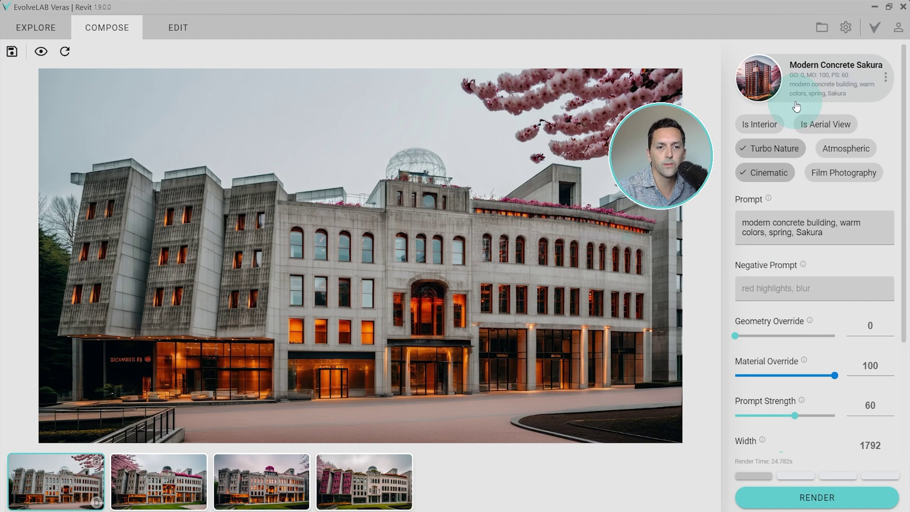
Browse the second, third and fourth renders, ending on the third
click(159, 473)
click(244, 479)
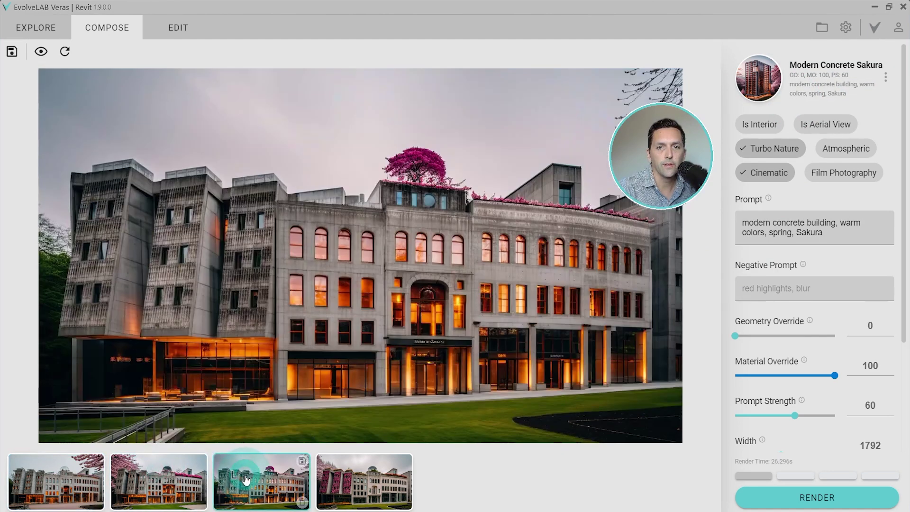
click(348, 484)
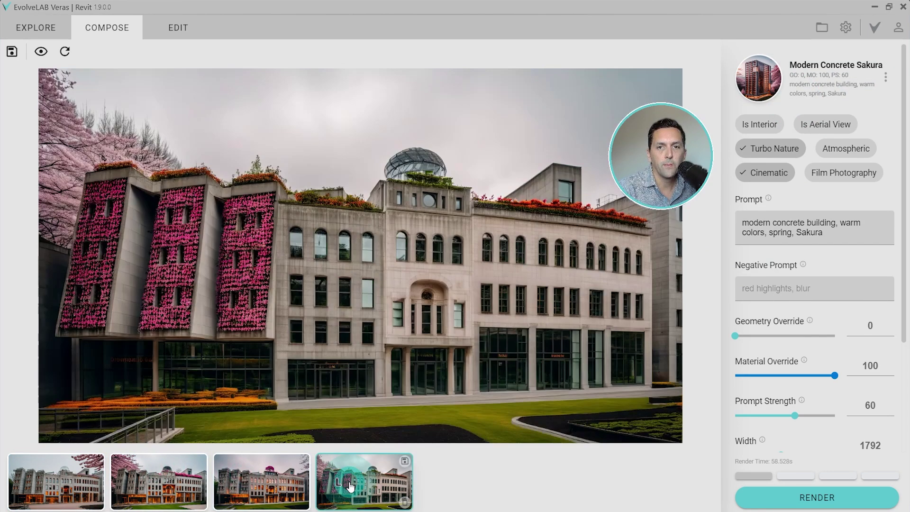
click(259, 482)
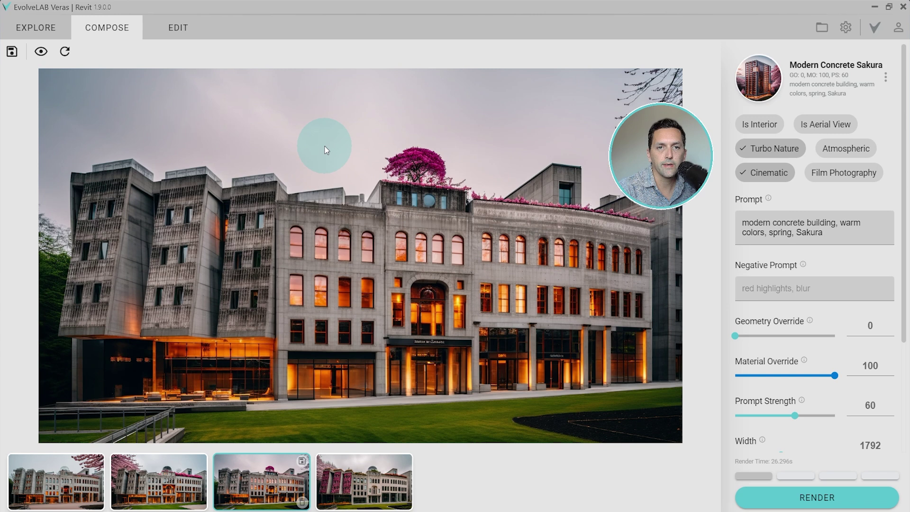
Append 'clear sky, sunny' to the prompt and set the negative prompt to 'orange lights'
click(754, 292)
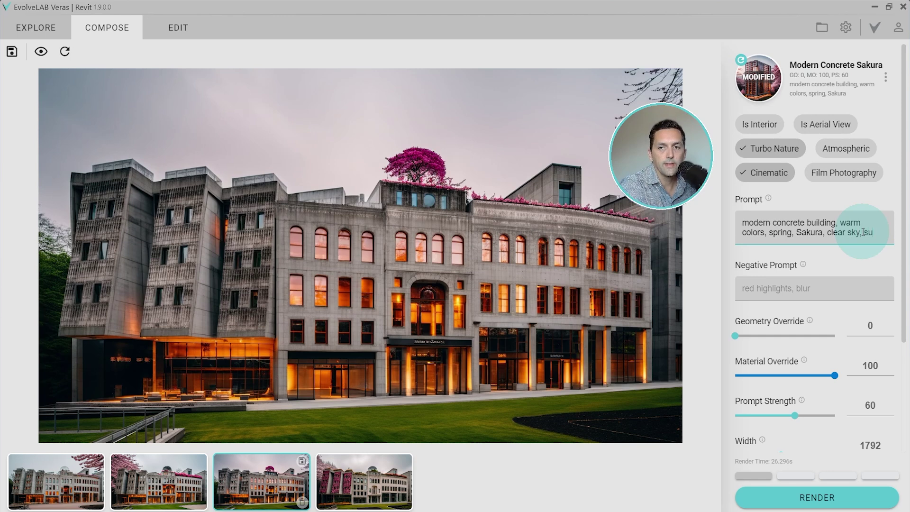
click(671, 251)
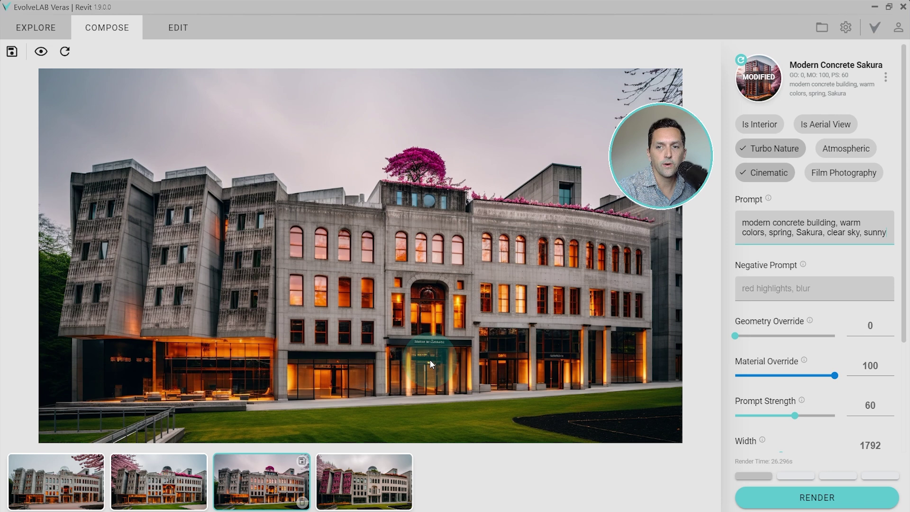
click(777, 285)
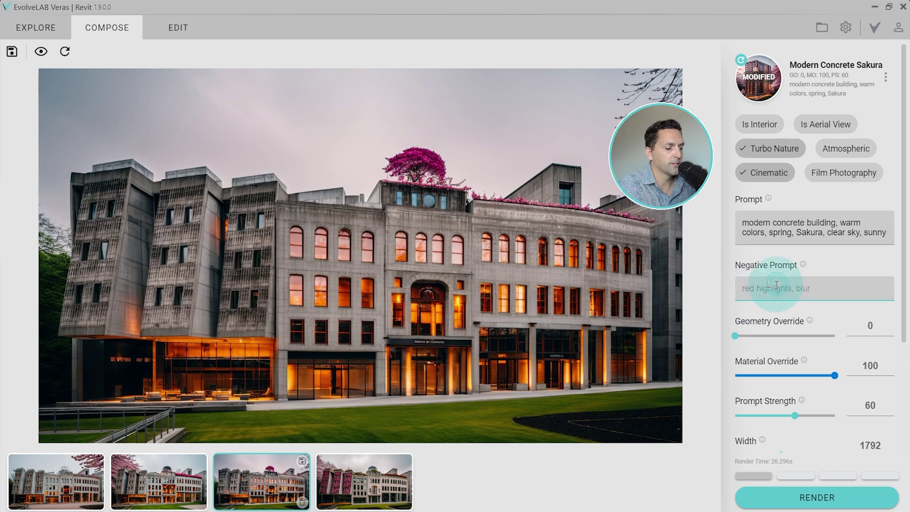
text(orange lights)
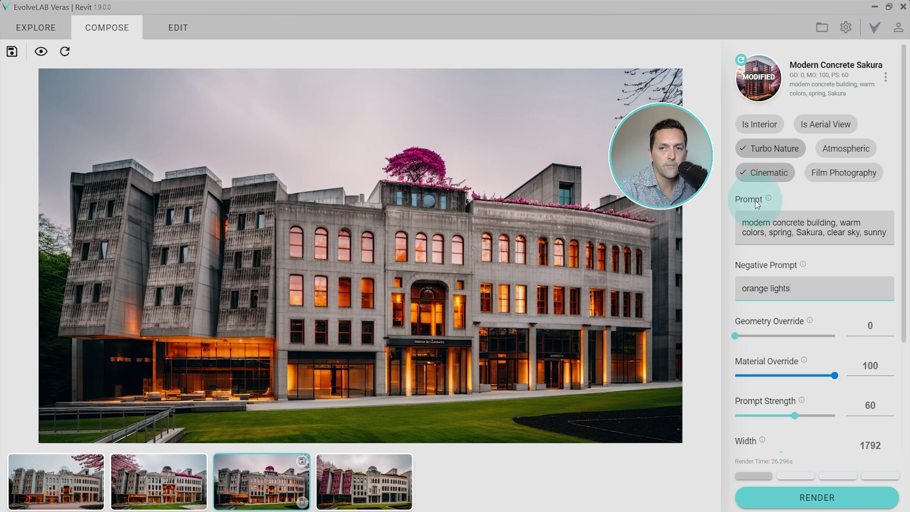
mouse_move(768, 198)
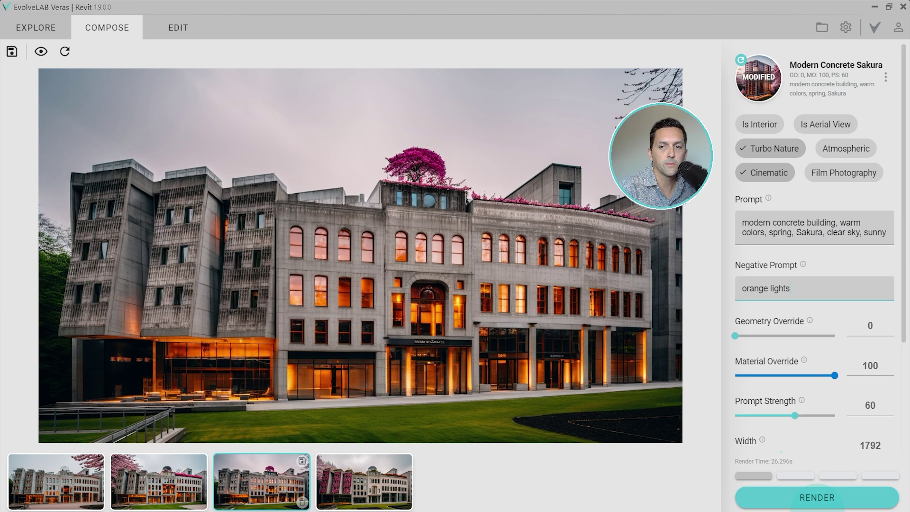
Render with the edited prompts and browse the new sunny, clear-sky sakura results
click(778, 498)
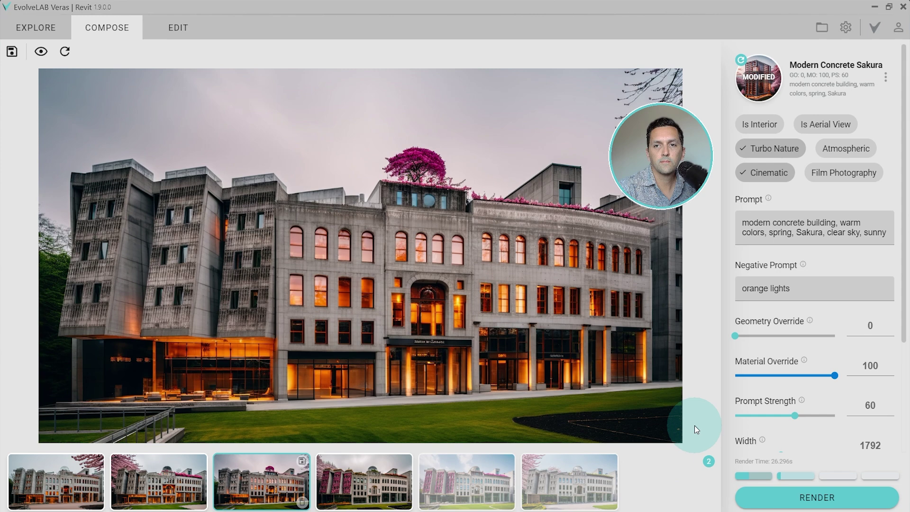
click(488, 474)
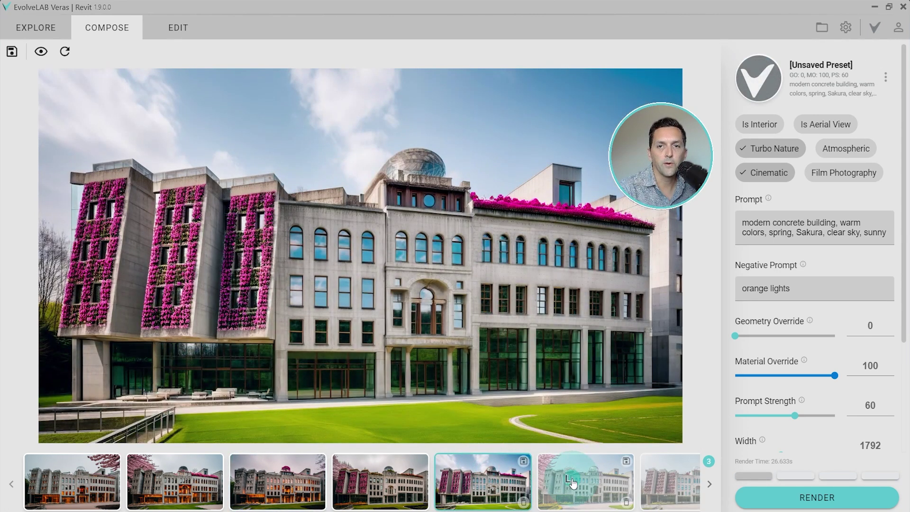
click(573, 483)
click(667, 483)
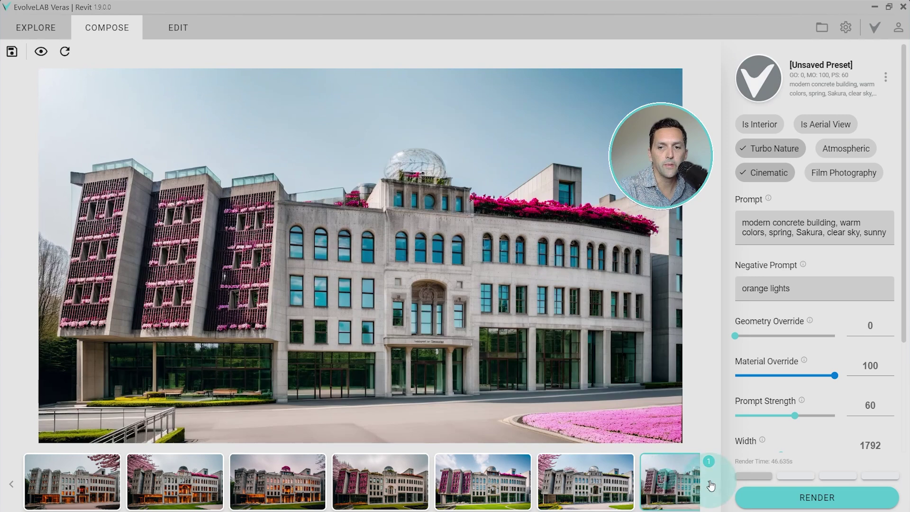
click(633, 476)
click(358, 188)
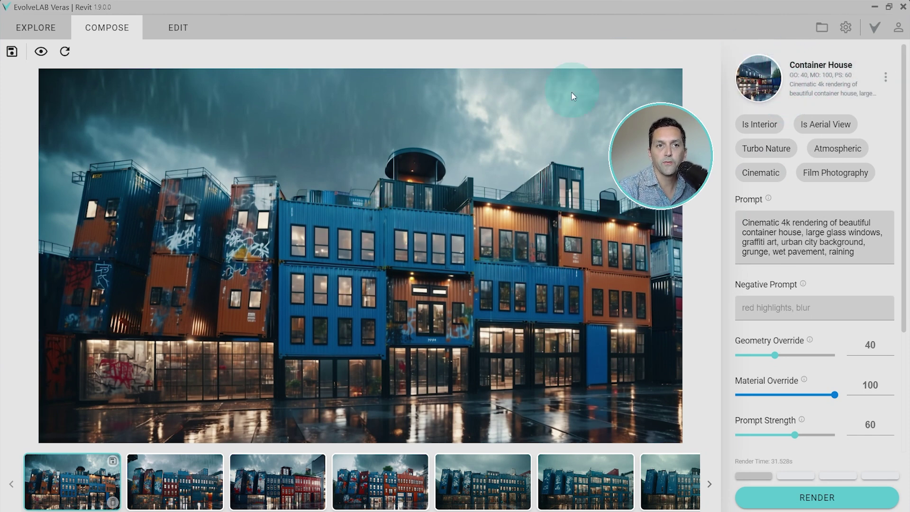
Compare against the original Revit view, then browse the container renders including the Cinematic ones
click(58, 63)
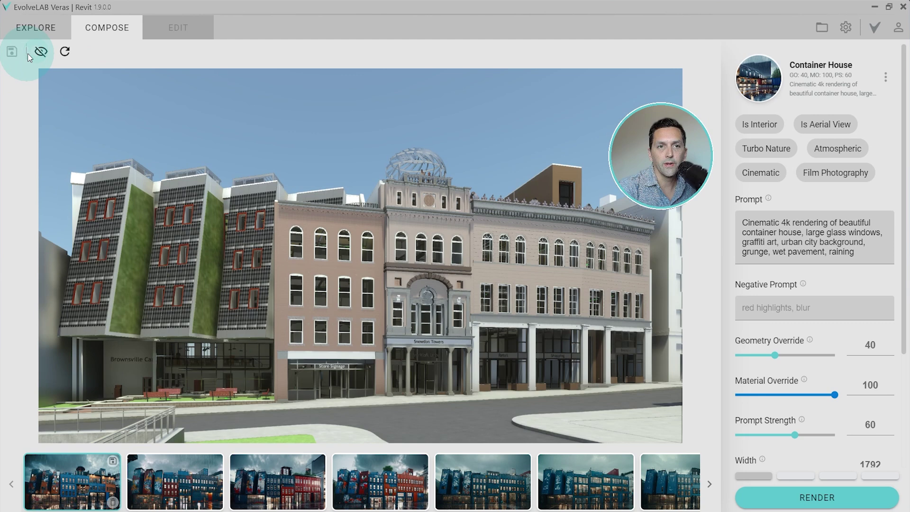
click(39, 55)
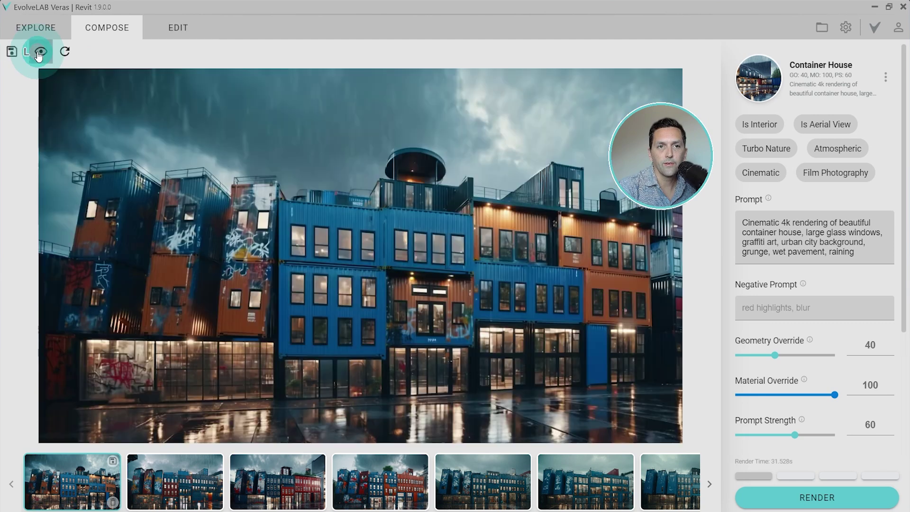
click(168, 482)
click(265, 479)
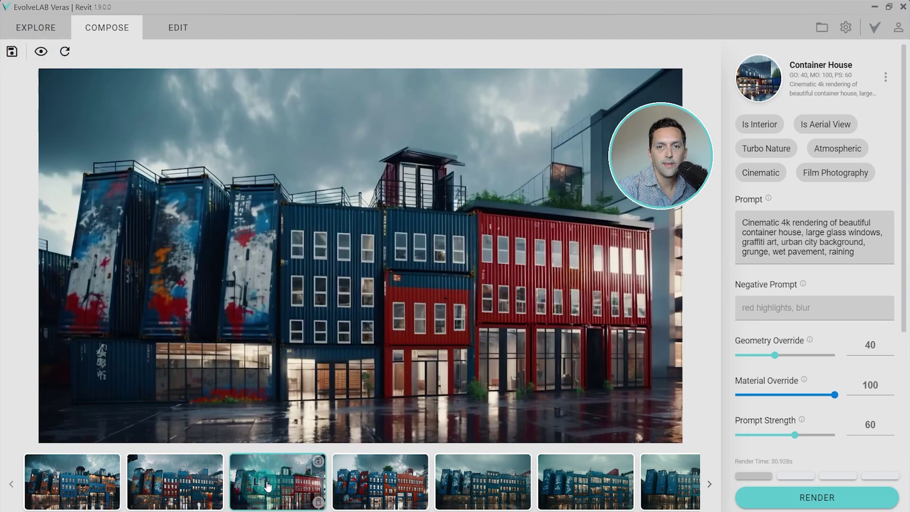
click(348, 471)
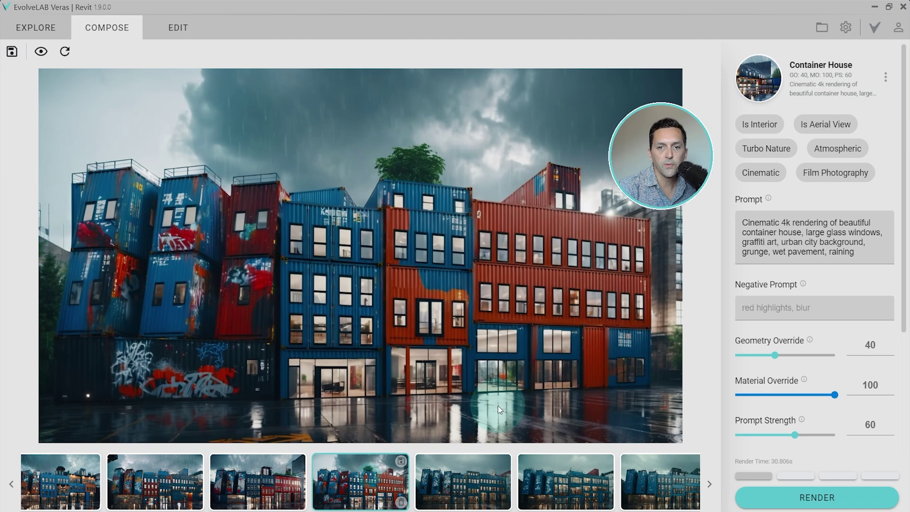
click(460, 483)
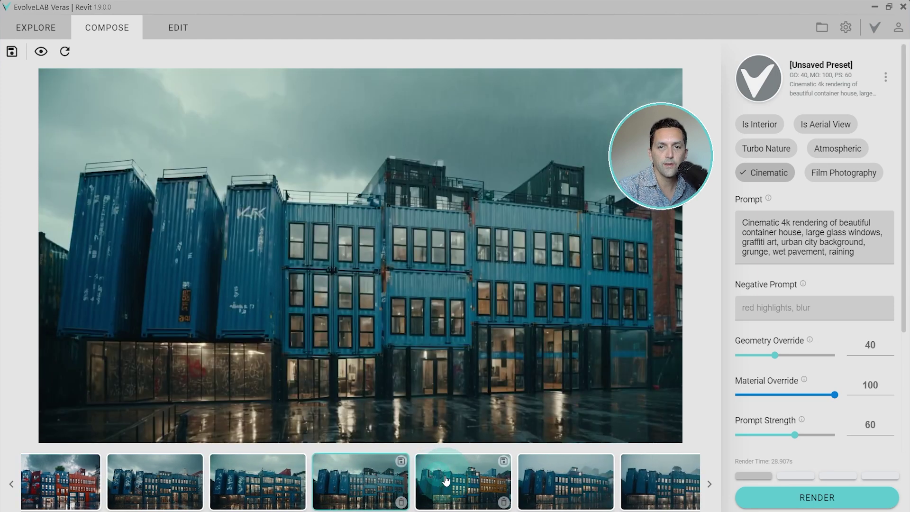
click(442, 485)
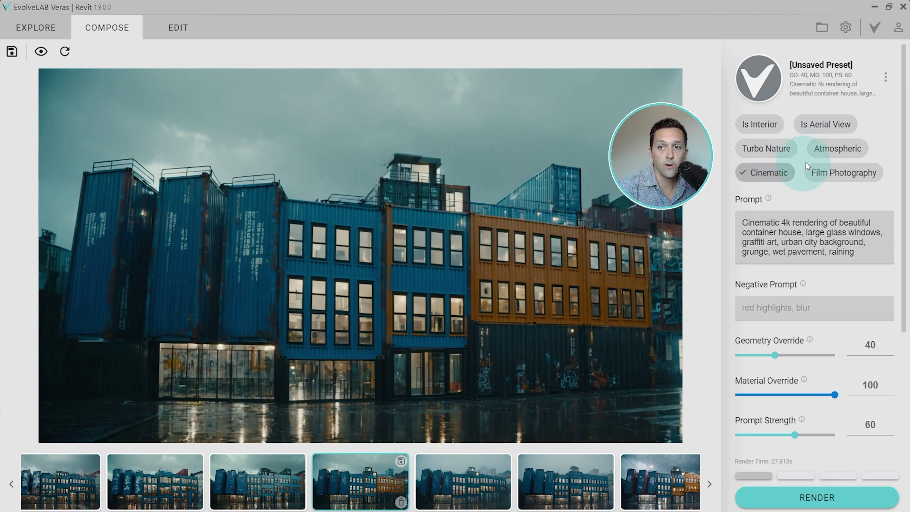
Compare Atmospheric-only and Atmospheric plus Cinematic container renders, ending on the foggy combined one
click(451, 490)
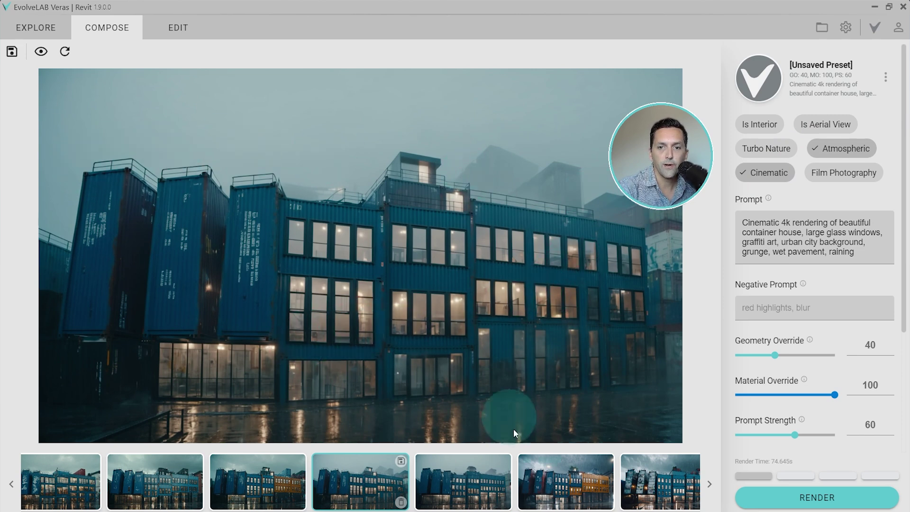
click(457, 489)
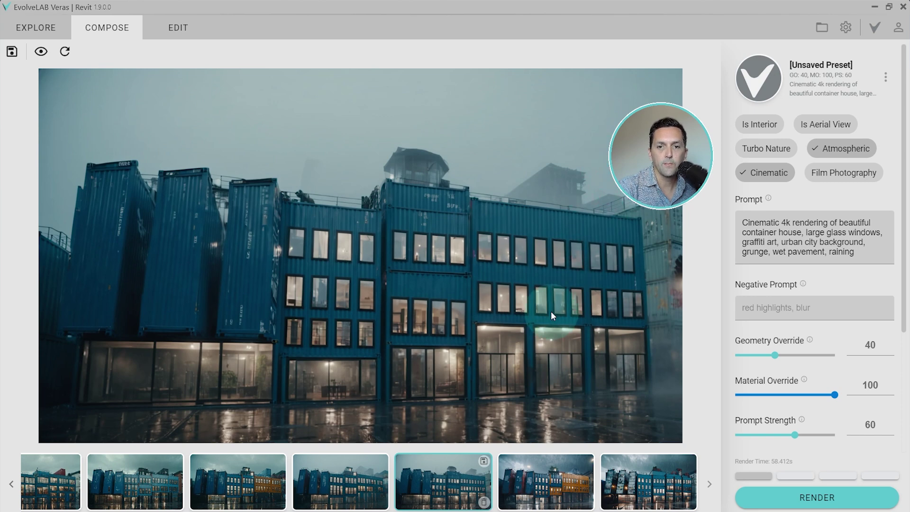
click(530, 484)
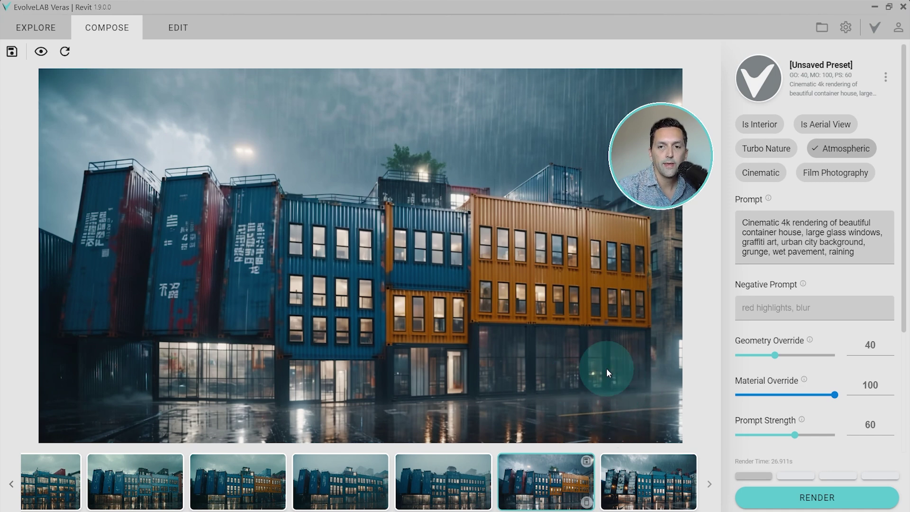
click(634, 474)
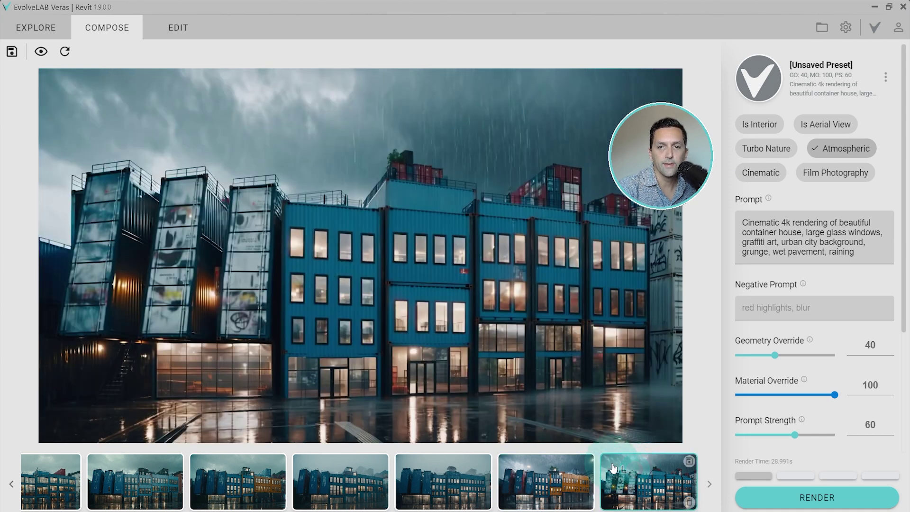
click(446, 489)
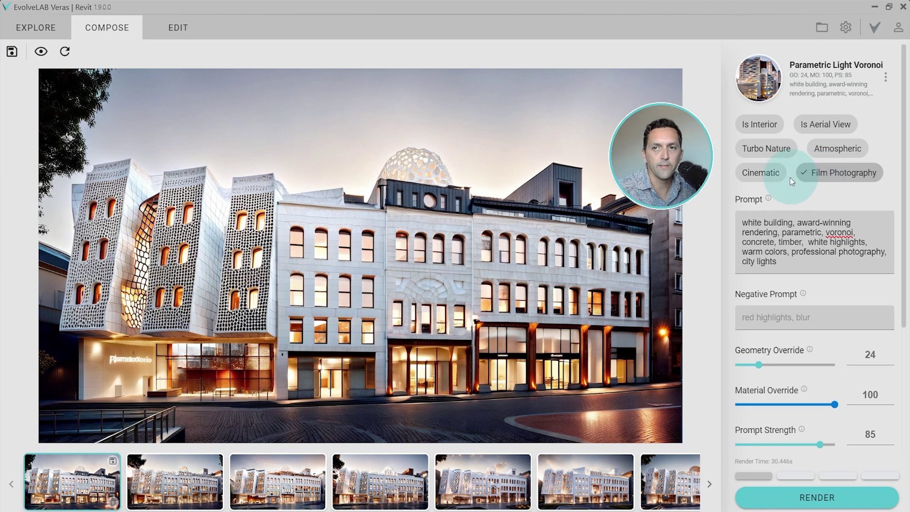
Compare Parametric Light Voronoi renders made with and without Film Photography
mouse_move(768, 197)
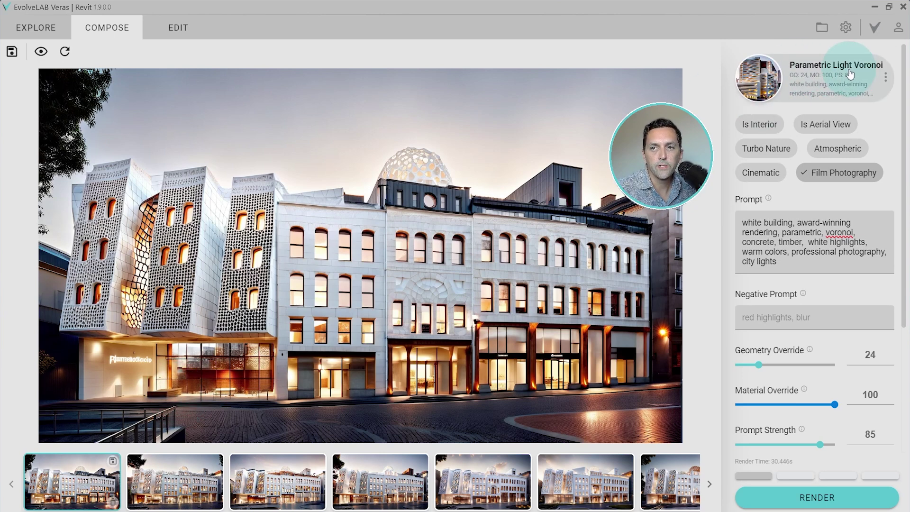
click(157, 472)
click(273, 480)
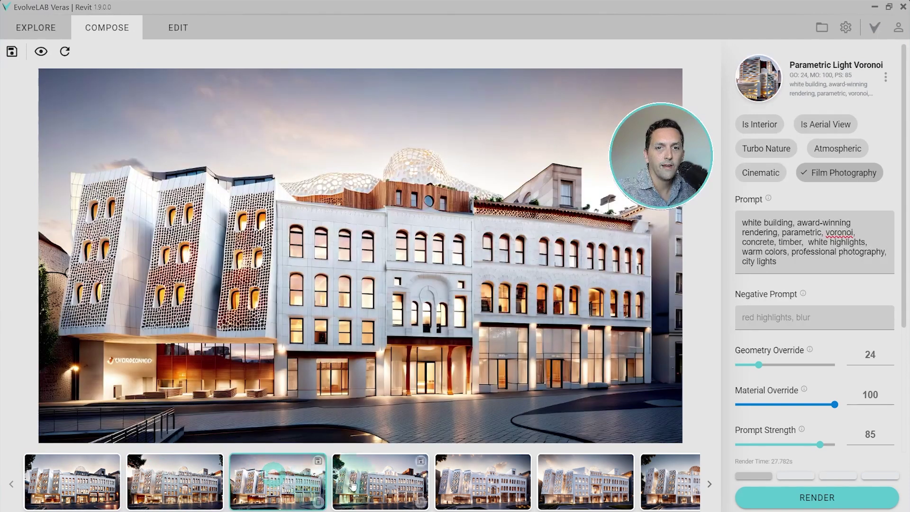
click(366, 483)
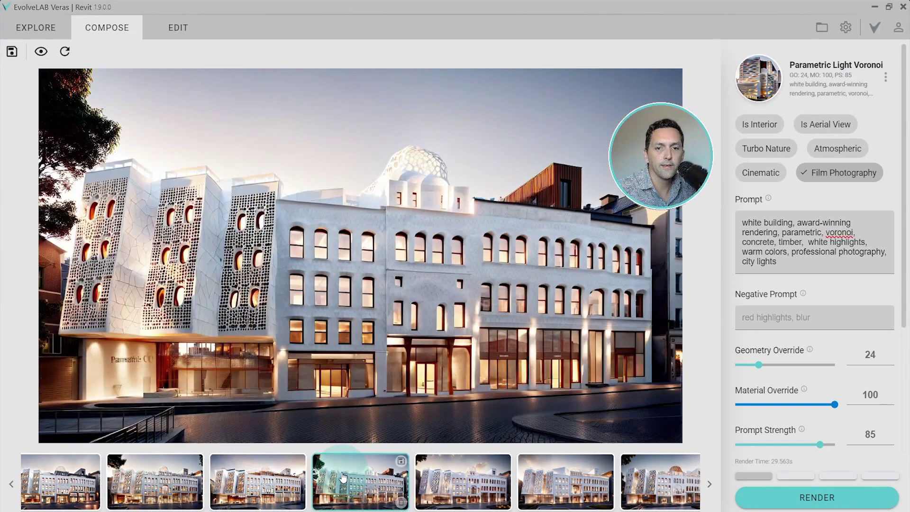
click(448, 486)
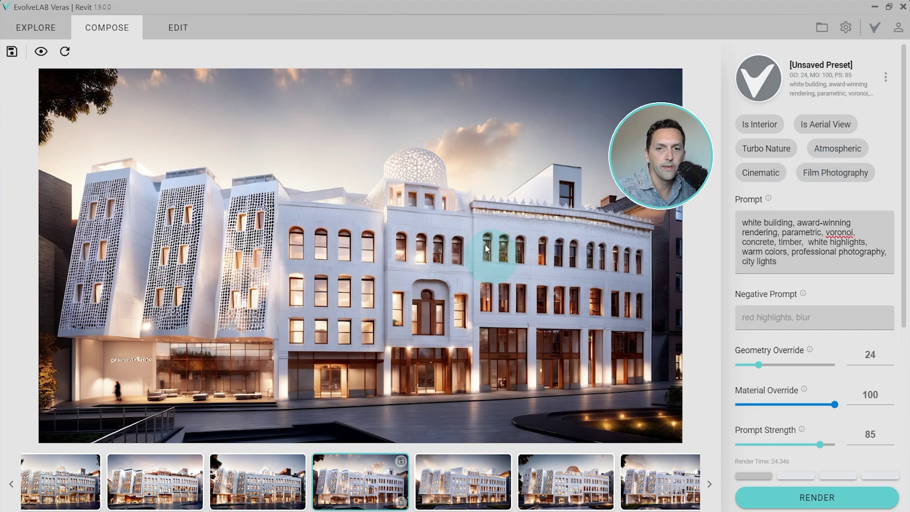
click(248, 493)
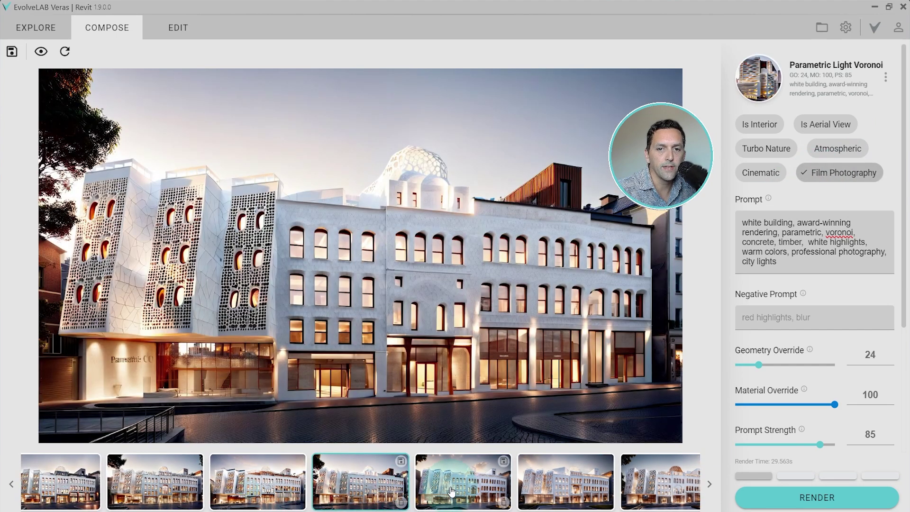
click(451, 489)
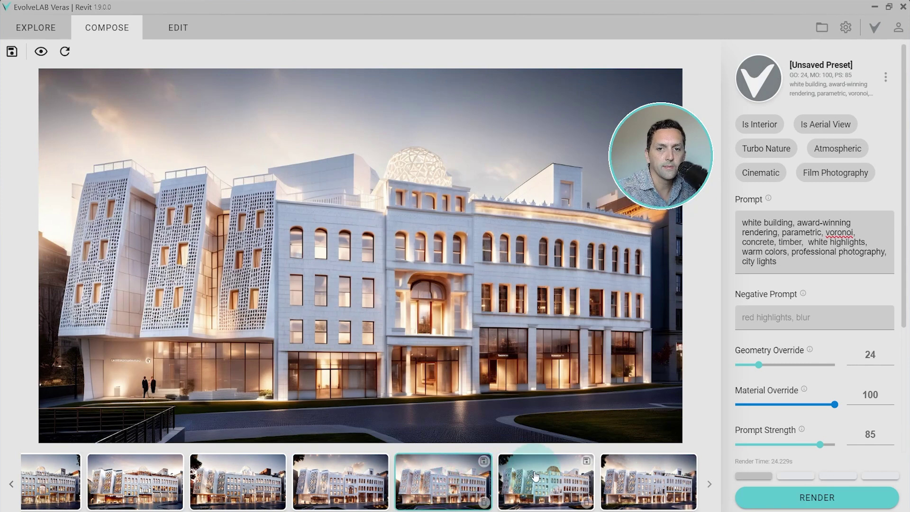
View the bronze-domed and seventh renders, then page back to the first Film Photography render
click(545, 477)
click(630, 477)
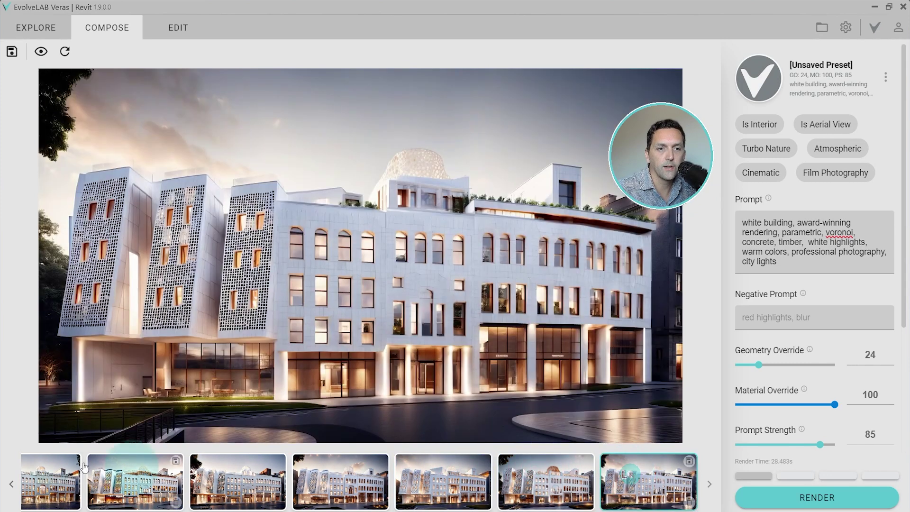
click(10, 489)
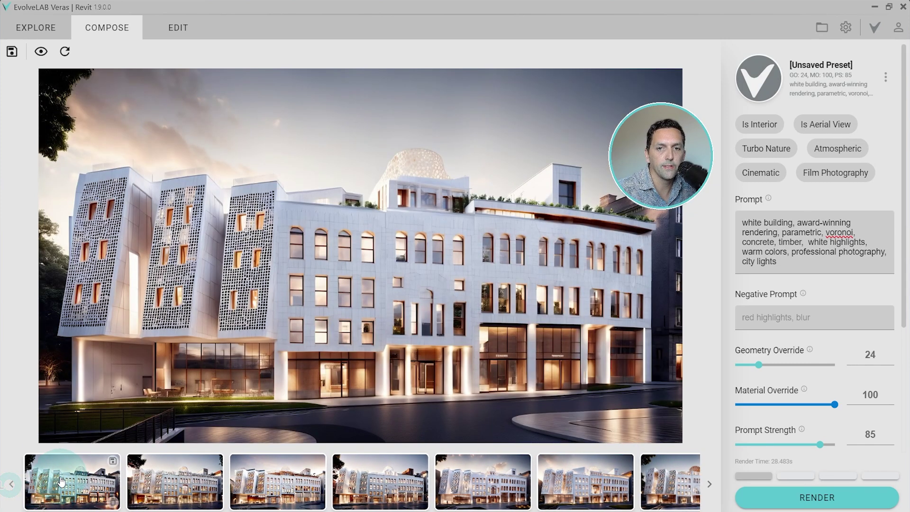
click(95, 478)
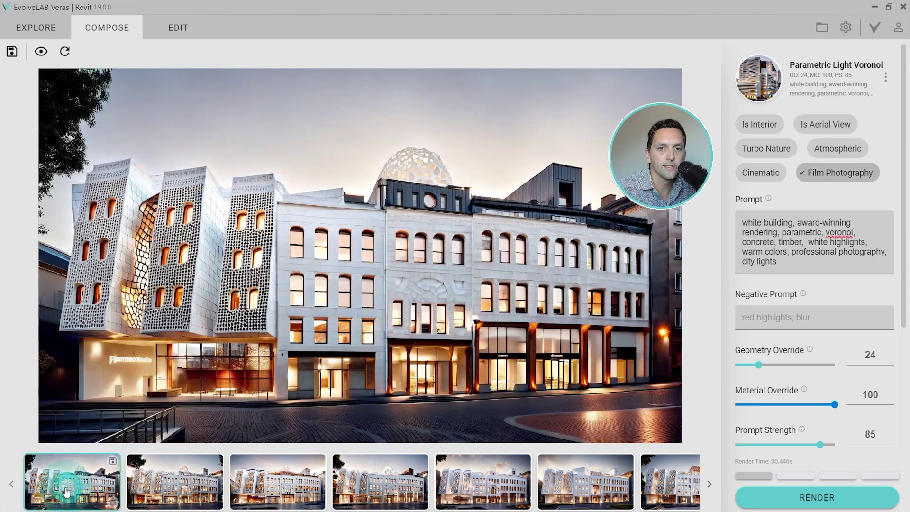
click(339, 243)
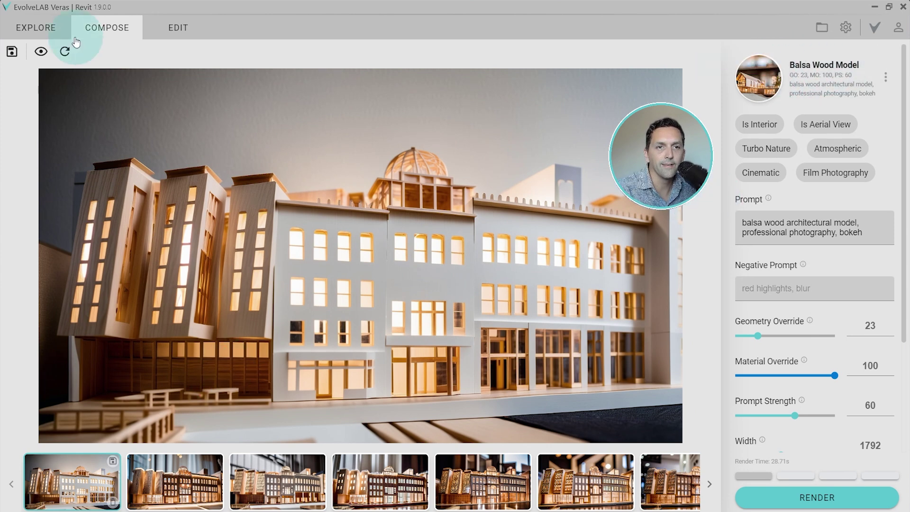
Toggle the original Revit view against the balsa wood renders, then view the third, fourth and fifth
click(41, 51)
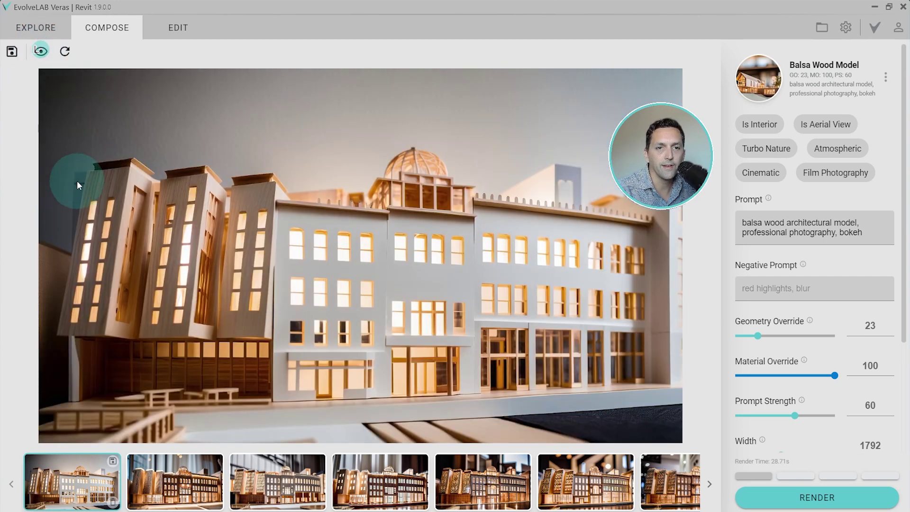
click(171, 474)
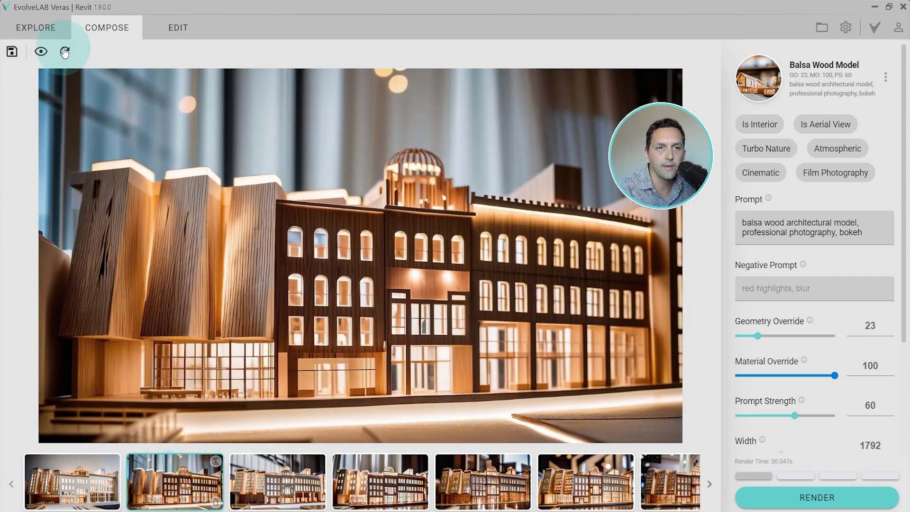
click(40, 51)
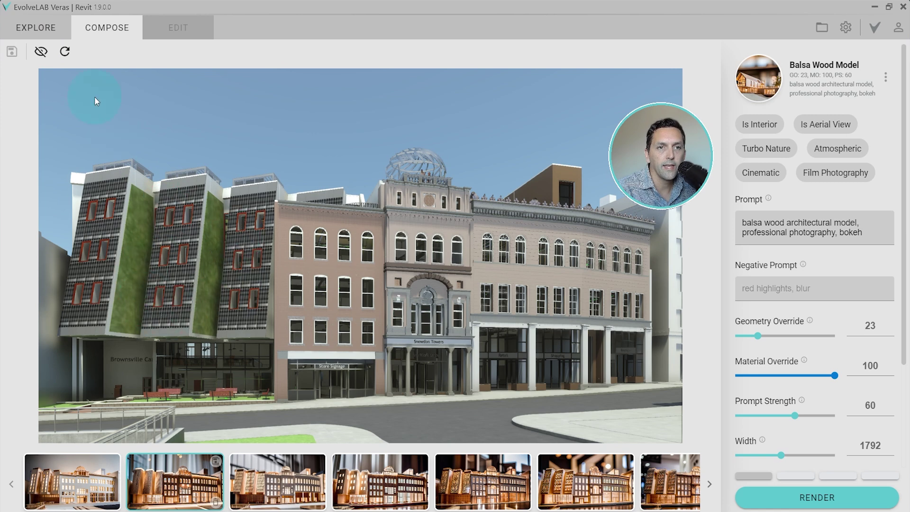
click(41, 52)
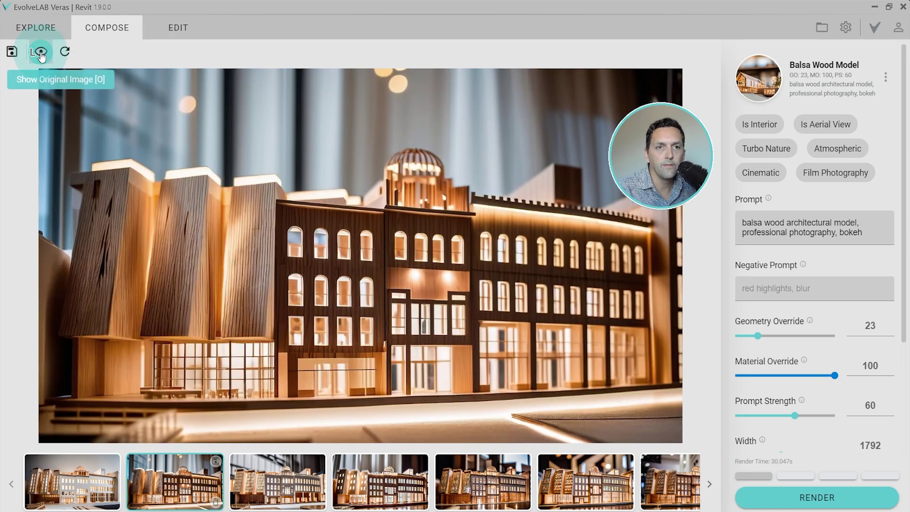
click(301, 496)
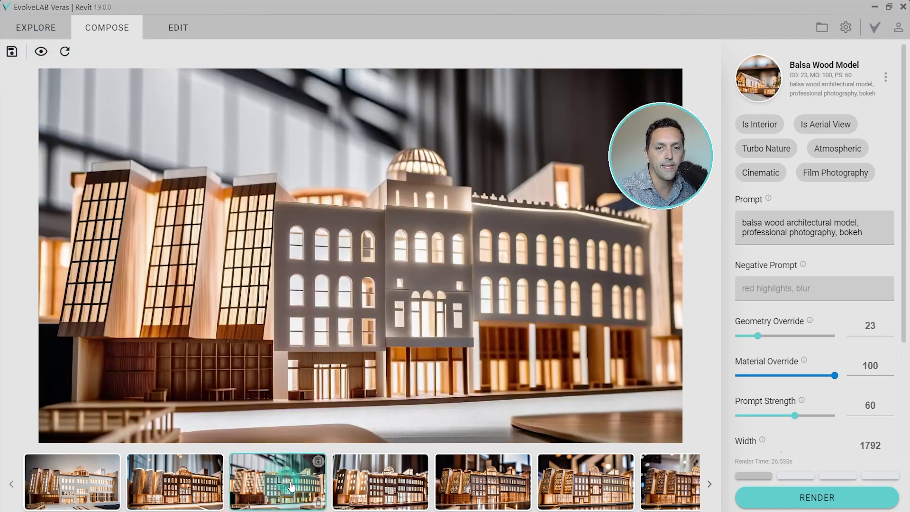
click(365, 484)
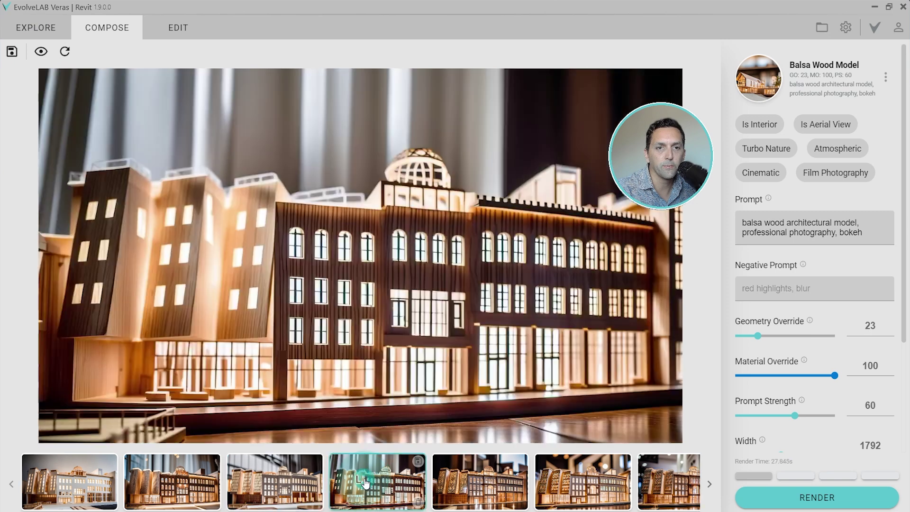
click(457, 487)
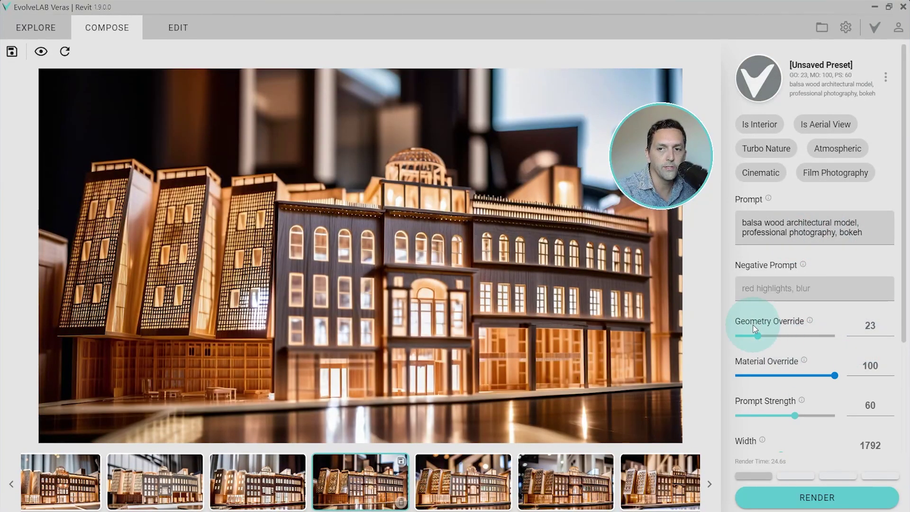
Check the original Revit view, then browse the fifth to seventh Version 6 Sharp balsa renders
scroll(778, 339, down, 3)
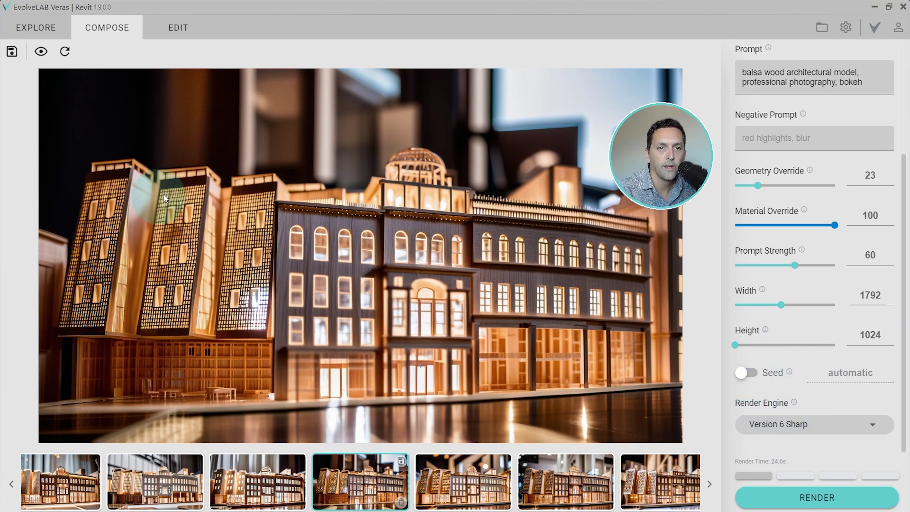
click(41, 50)
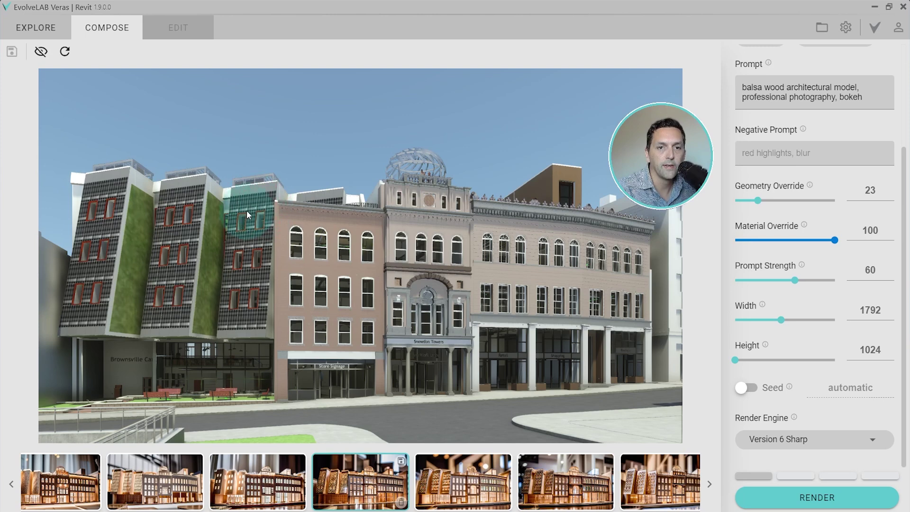
click(40, 52)
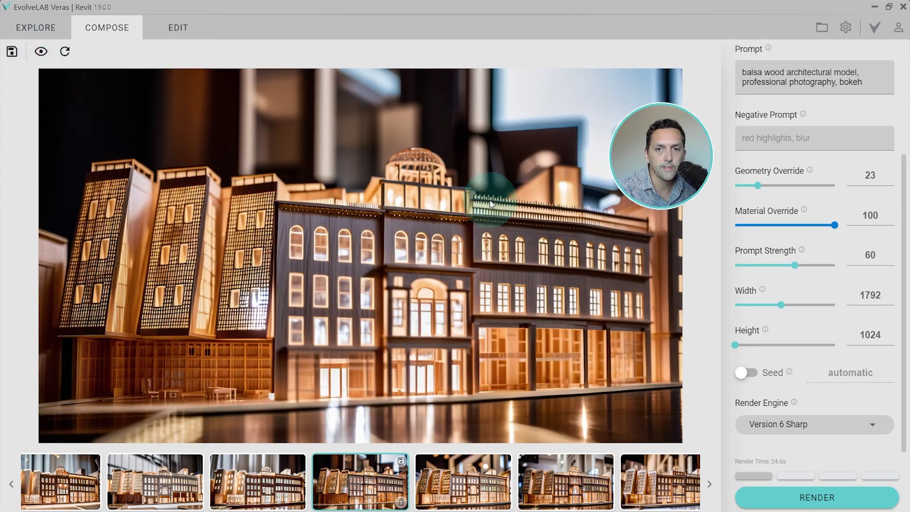
click(463, 479)
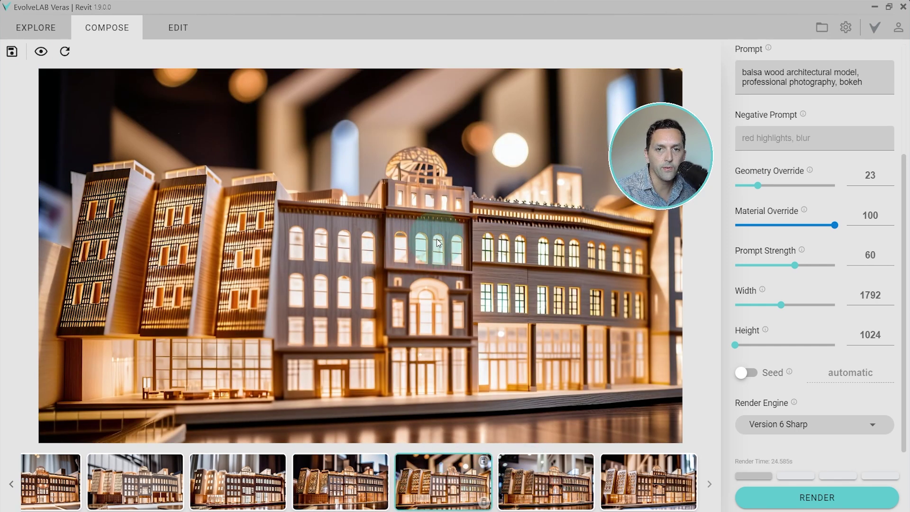
click(544, 488)
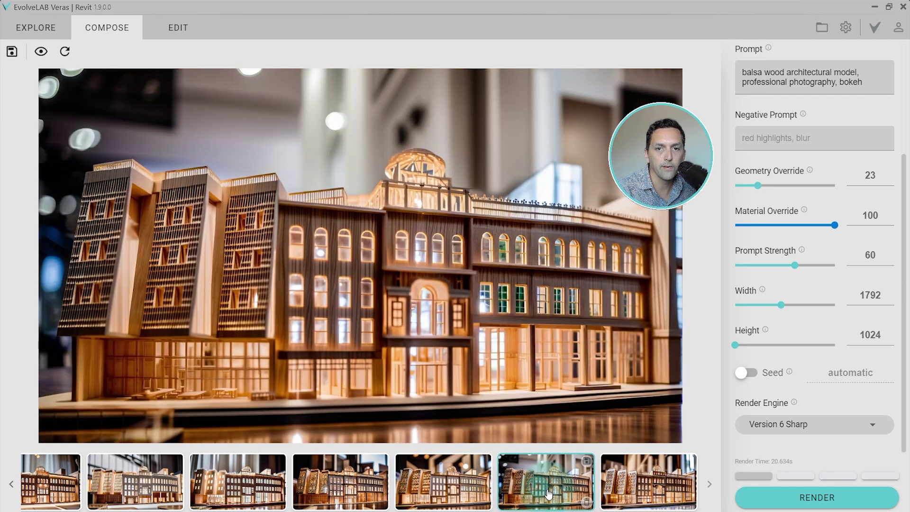
click(647, 487)
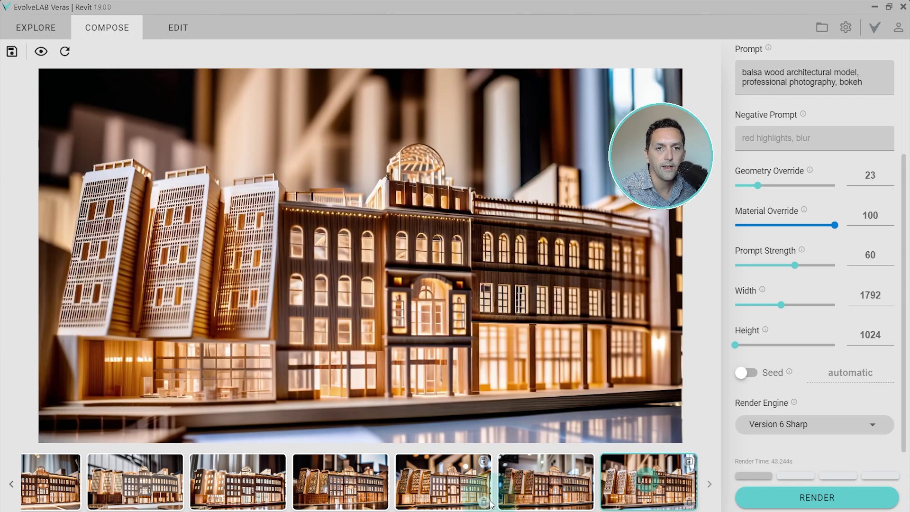
Compare the Latest-engine renders with a Version 6 Sharp render, ending on the original Revit view
click(10, 483)
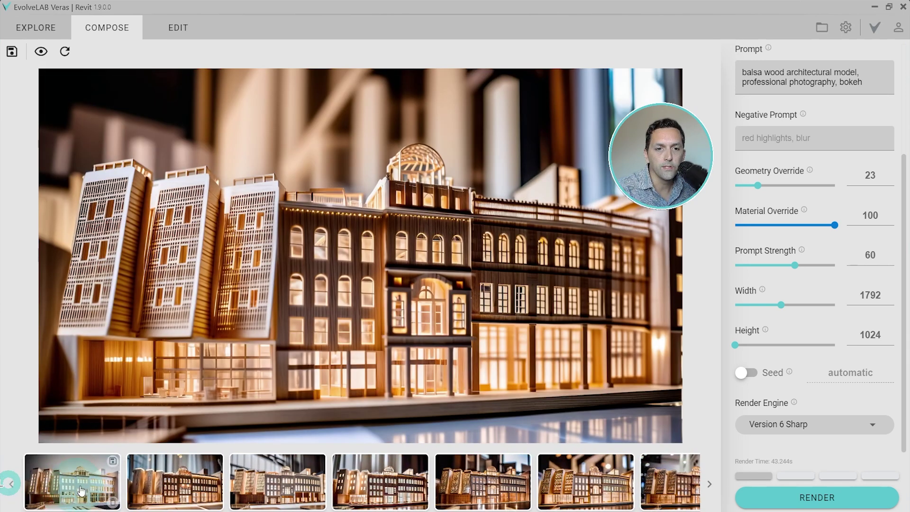
click(176, 485)
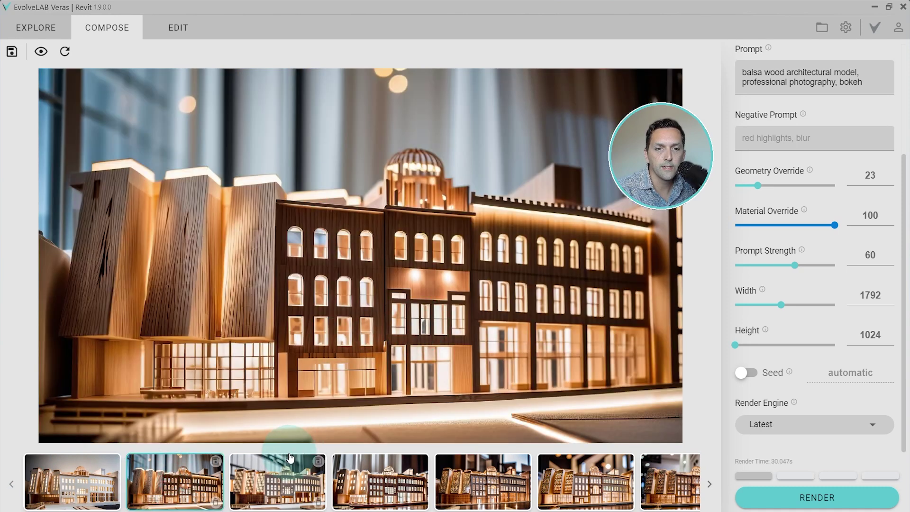
click(277, 480)
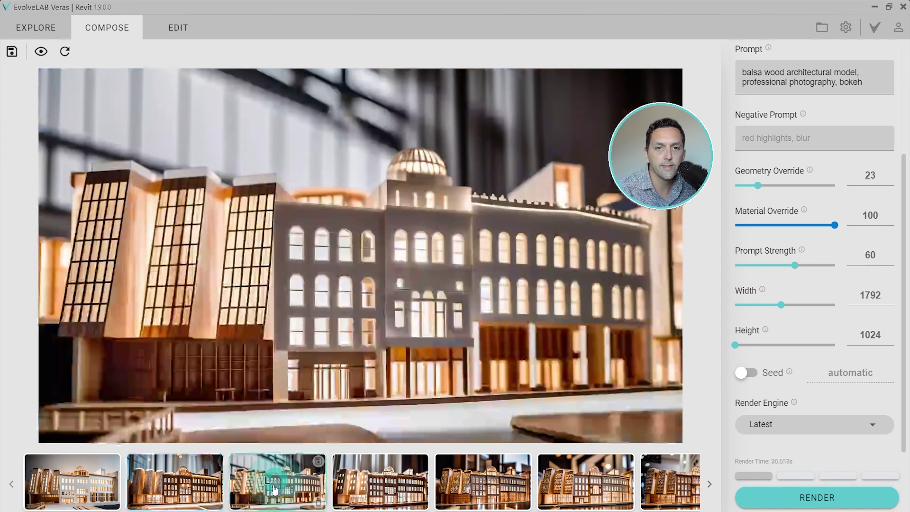
click(380, 479)
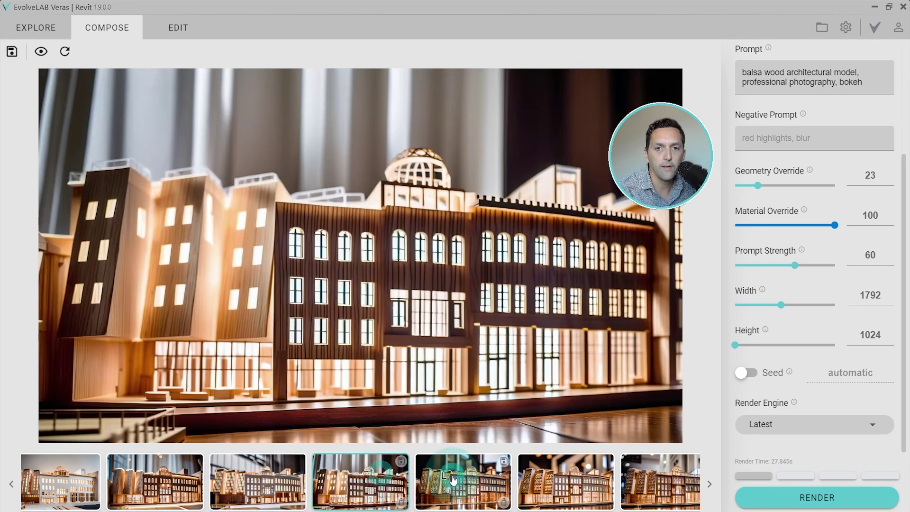
click(42, 52)
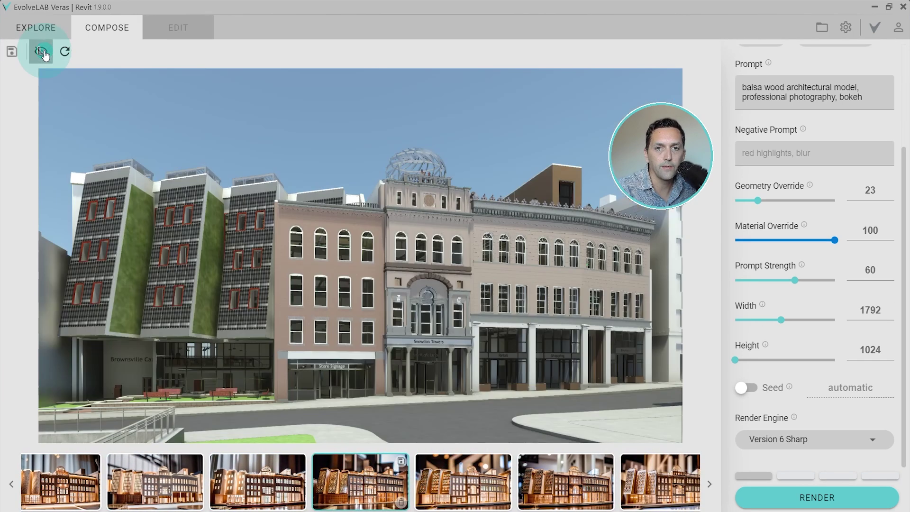